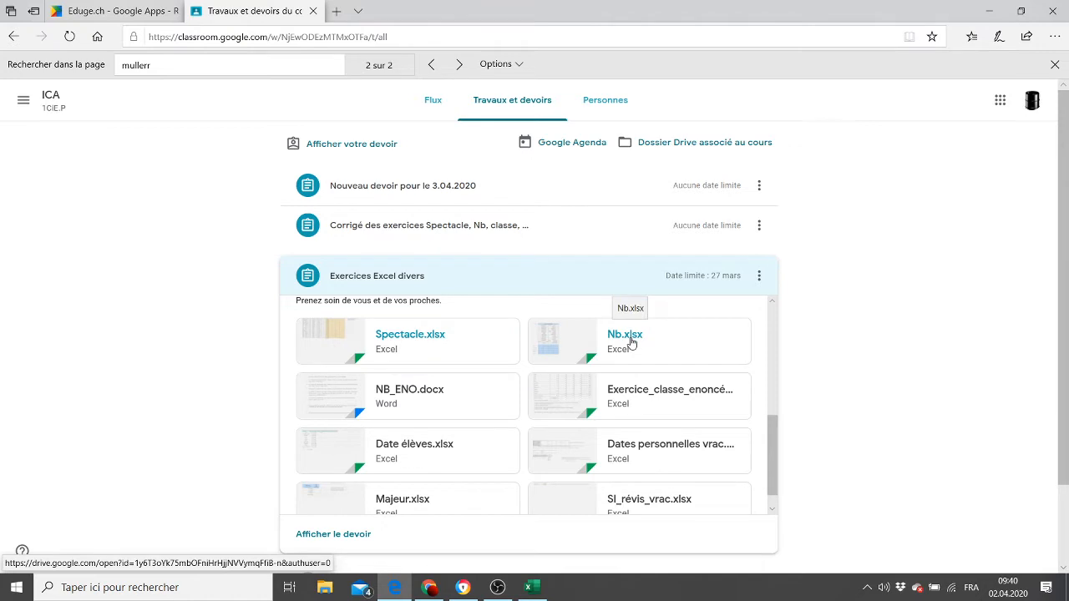
- Open the Nb.xlsx attachment of the "Exercices Excel divers" assignment in a new browser tab
right_click(631, 343)
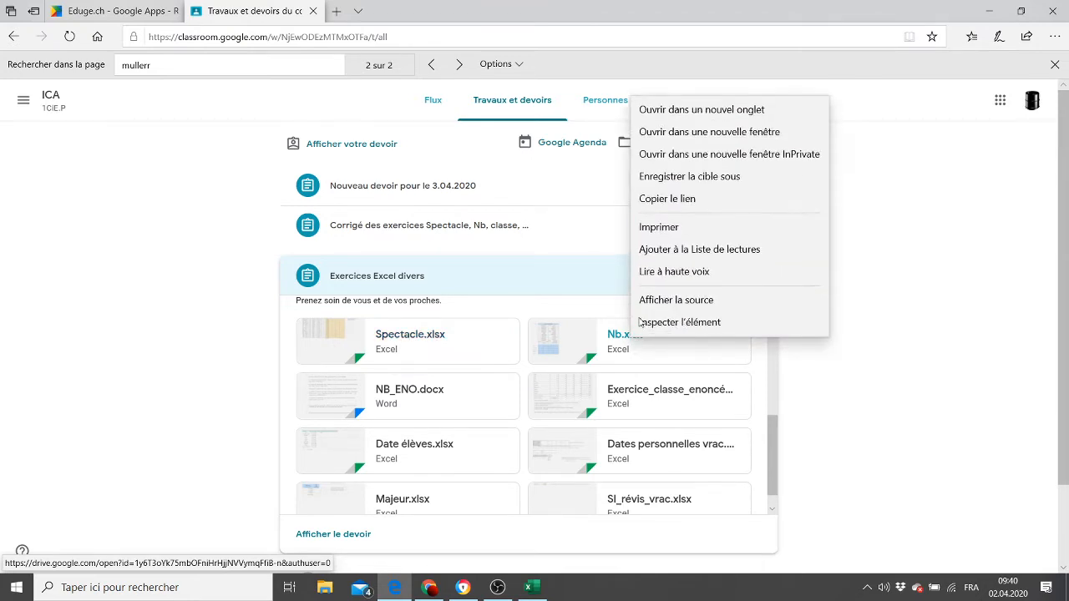
click(729, 110)
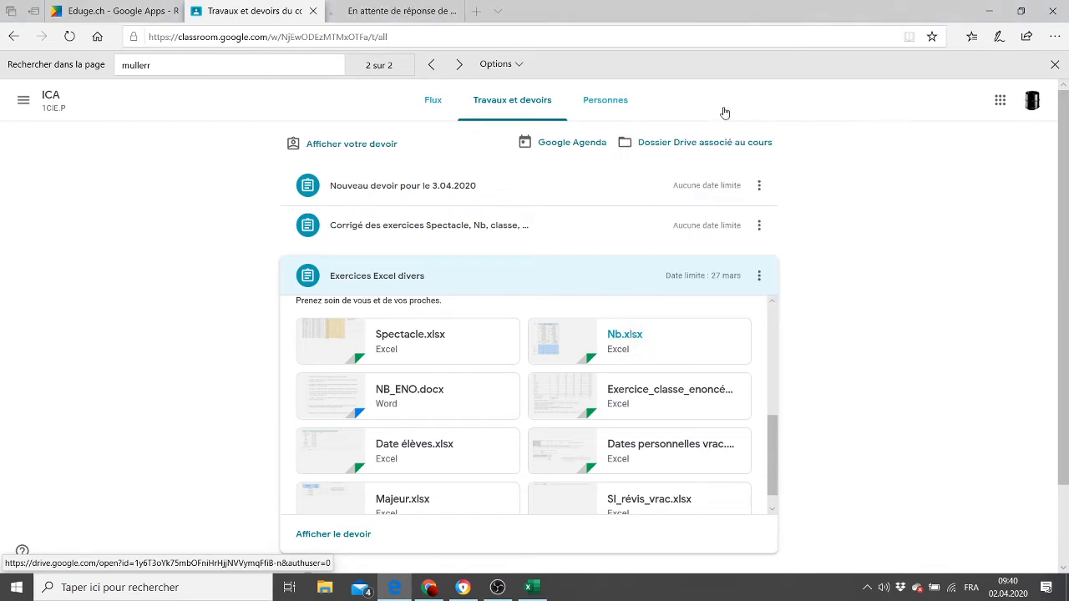
click(399, 9)
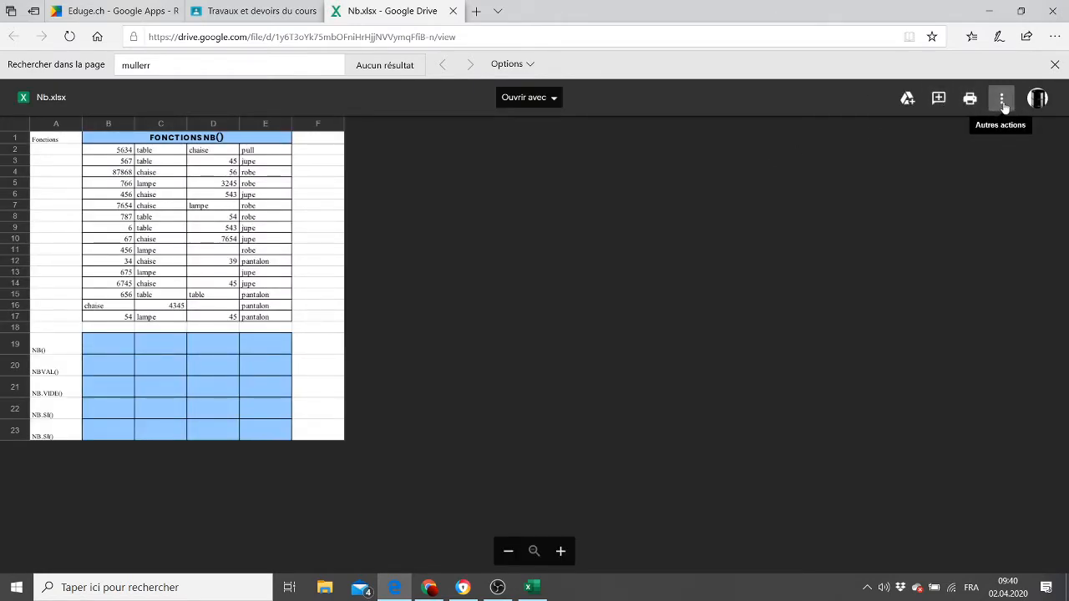
- Download Nb.xlsx from the Drive preview, open it in Excel and enable editing
click(1001, 98)
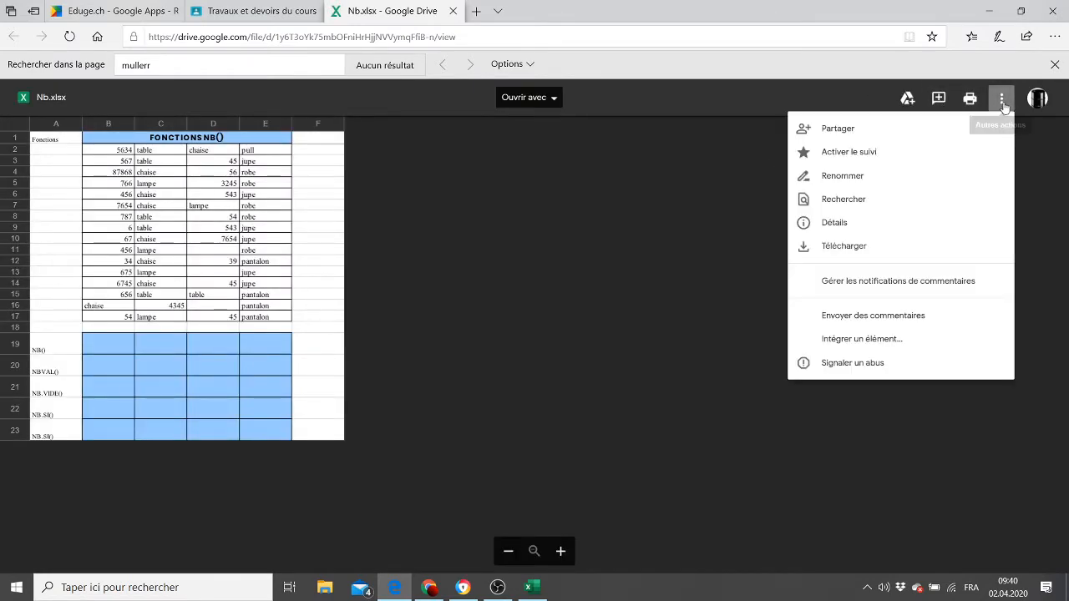
click(835, 247)
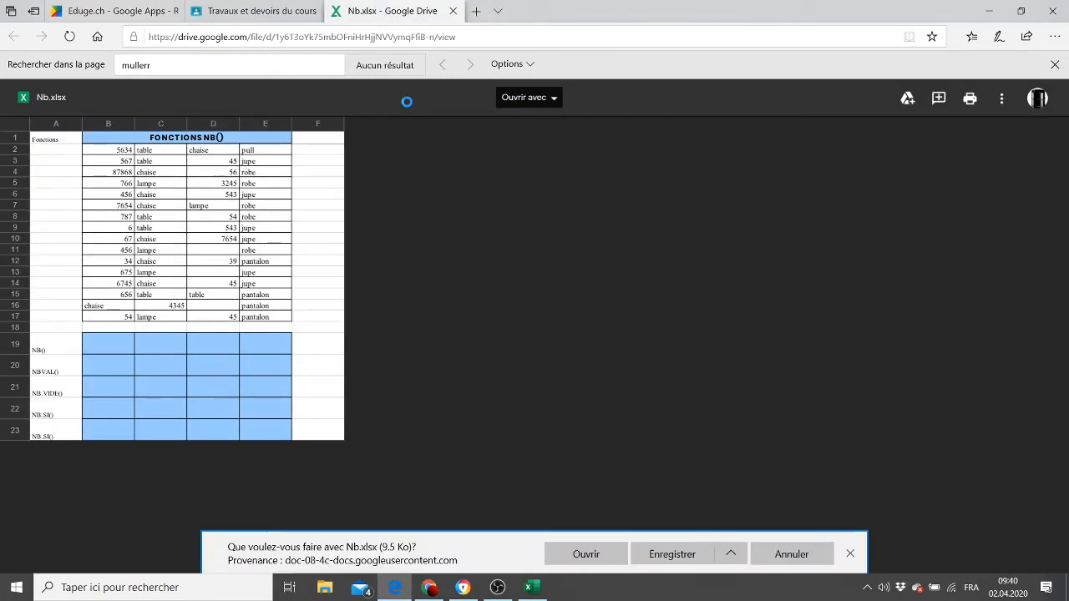
click(584, 554)
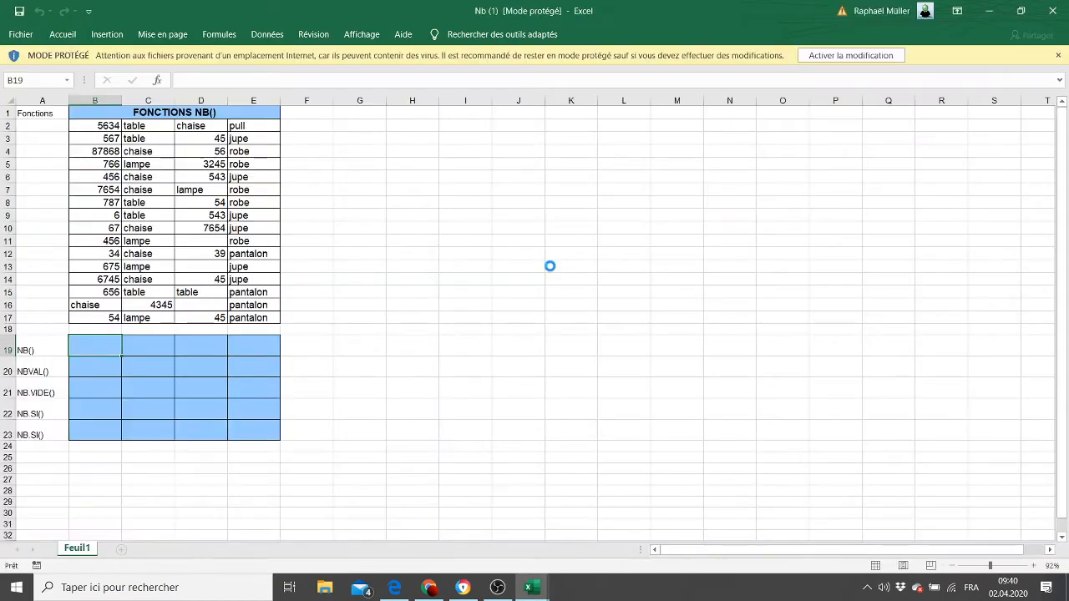
click(843, 56)
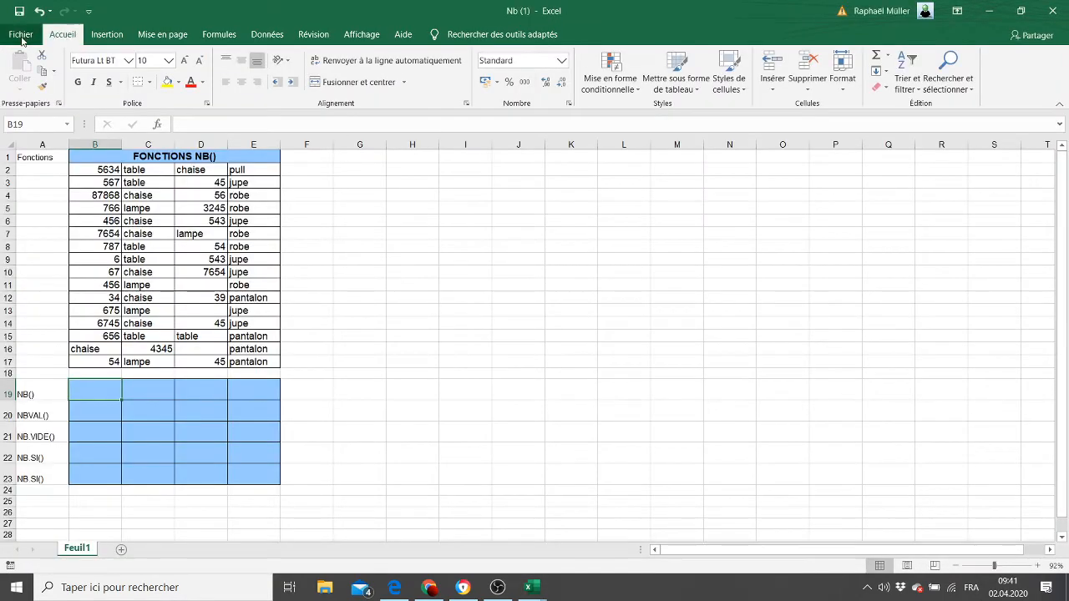
click(23, 42)
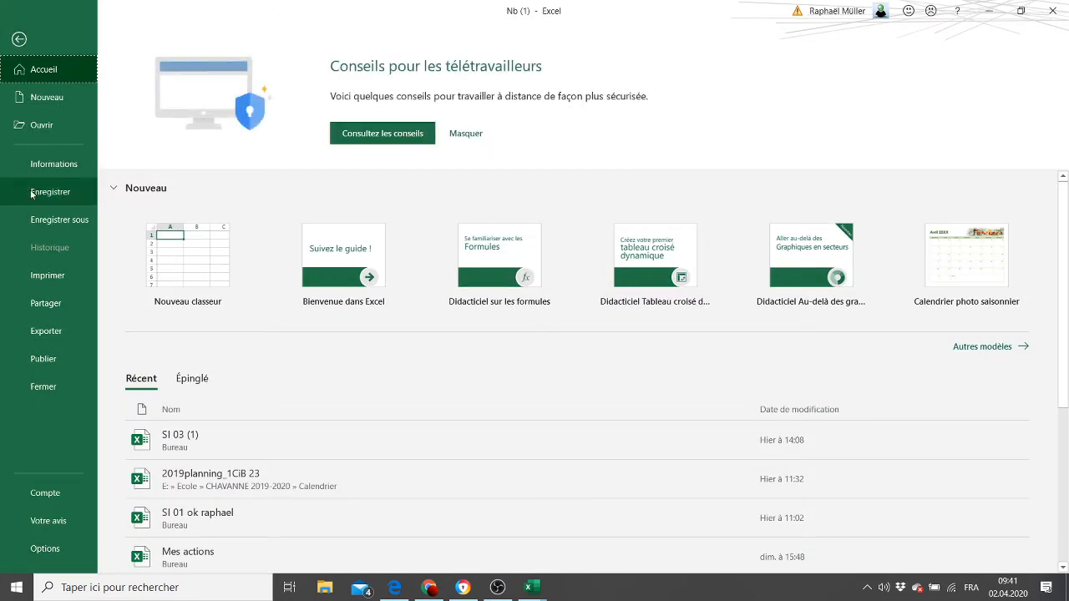
click(17, 41)
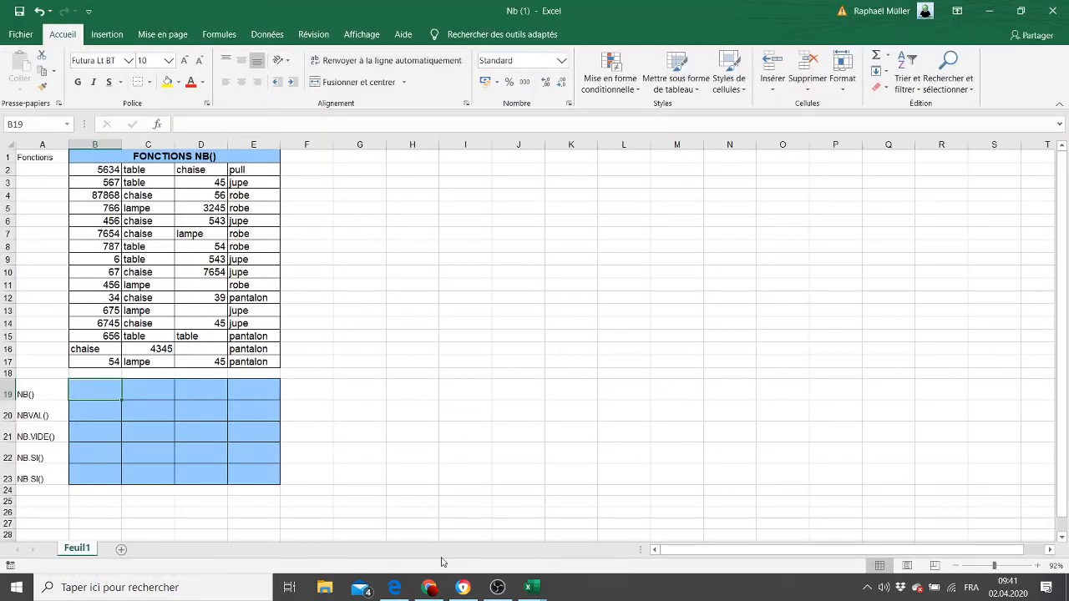
- Switch back to the browser, close the Nb.xlsx preview and open the NB_ENO.docx instructions in a new tab
click(407, 592)
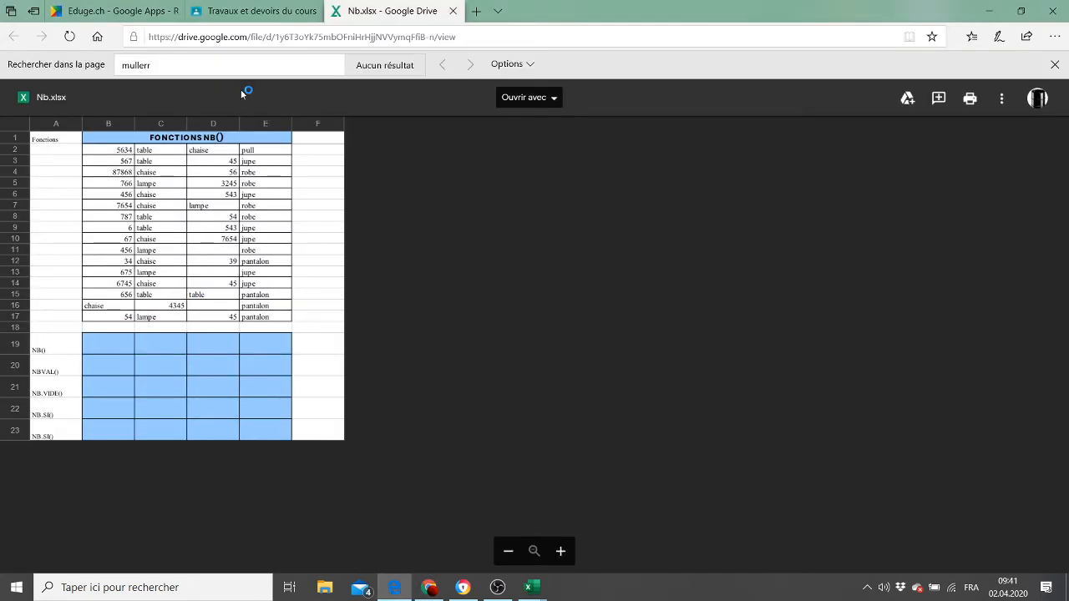
click(452, 13)
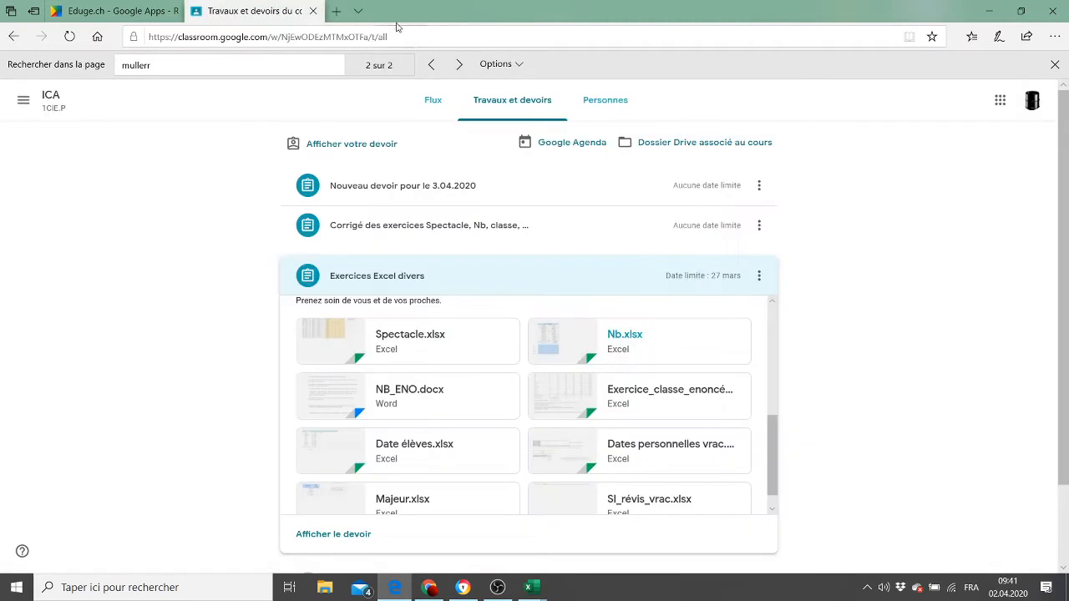
right_click(419, 398)
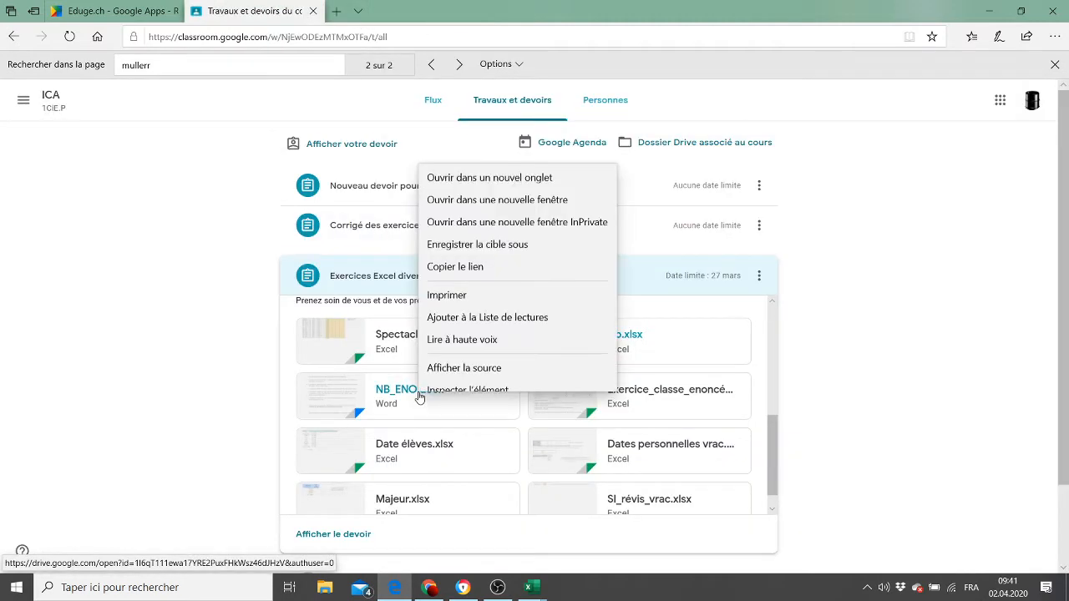
click(528, 164)
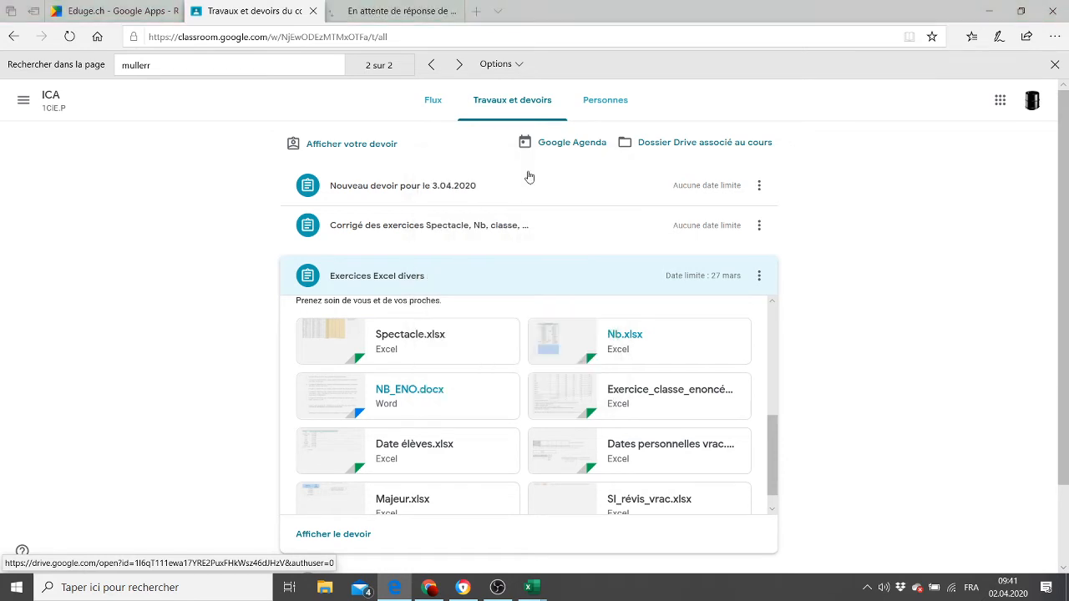
click(422, 12)
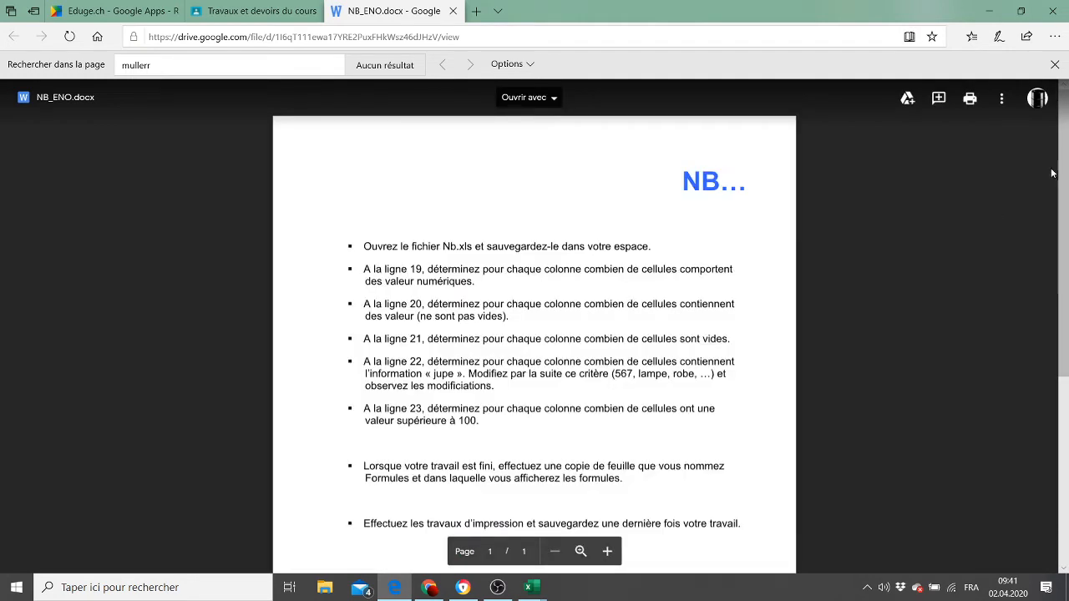
mouse_move(1065, 258)
mouse_down()
mouse_move(1067, 346)
mouse_move(1068, 240)
mouse_move(1066, 295)
mouse_move(1061, 269)
mouse_up()
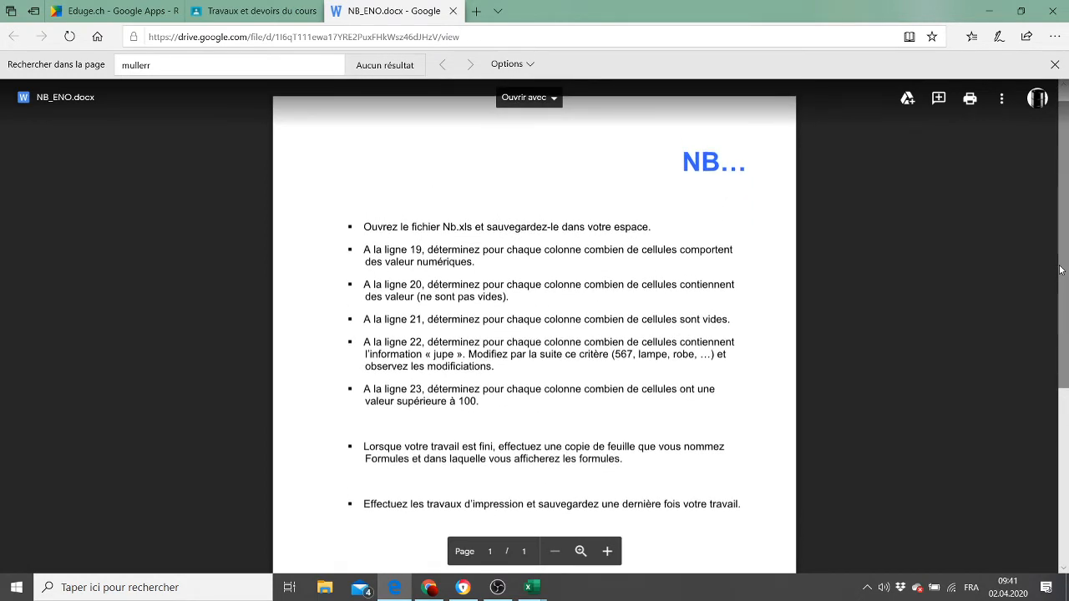
- Check the answer rows of the Nb (1) workbook in Excel against the instructions in NB_ENO.docx
click(545, 584)
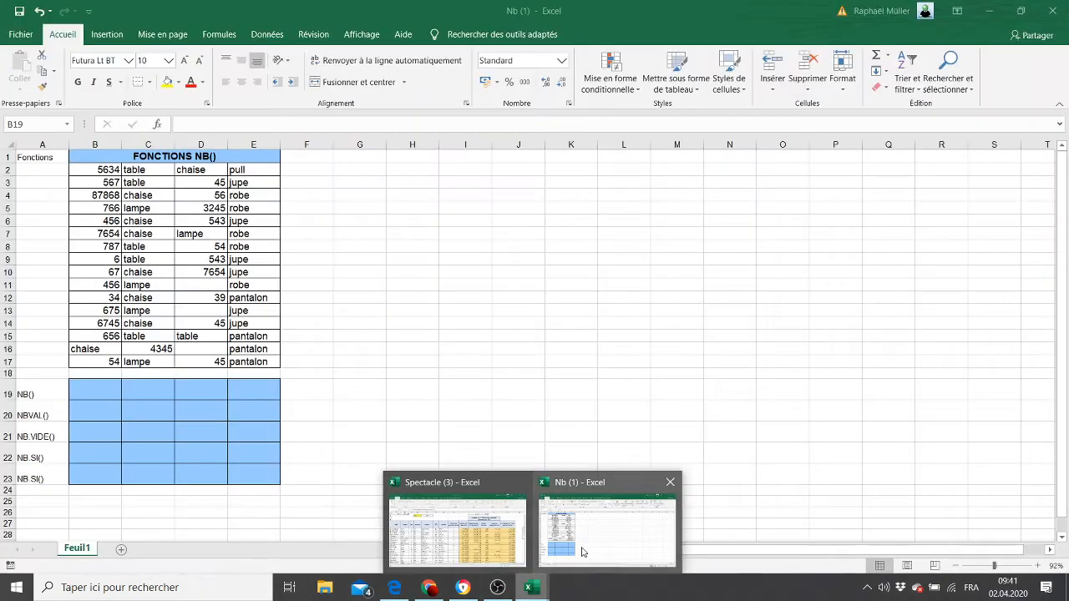
click(607, 531)
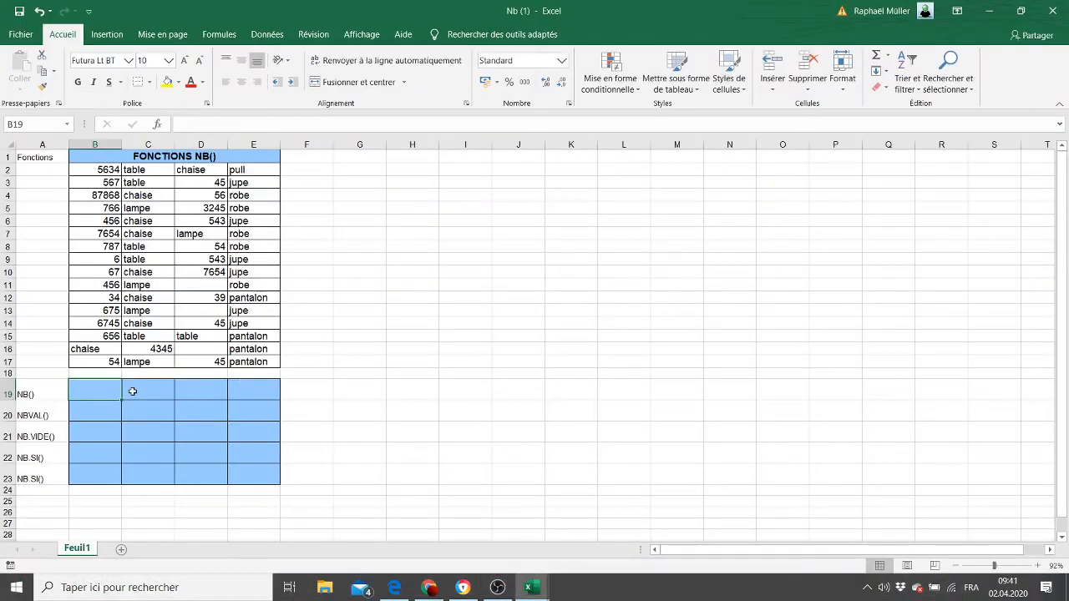
key(alt+Tab)
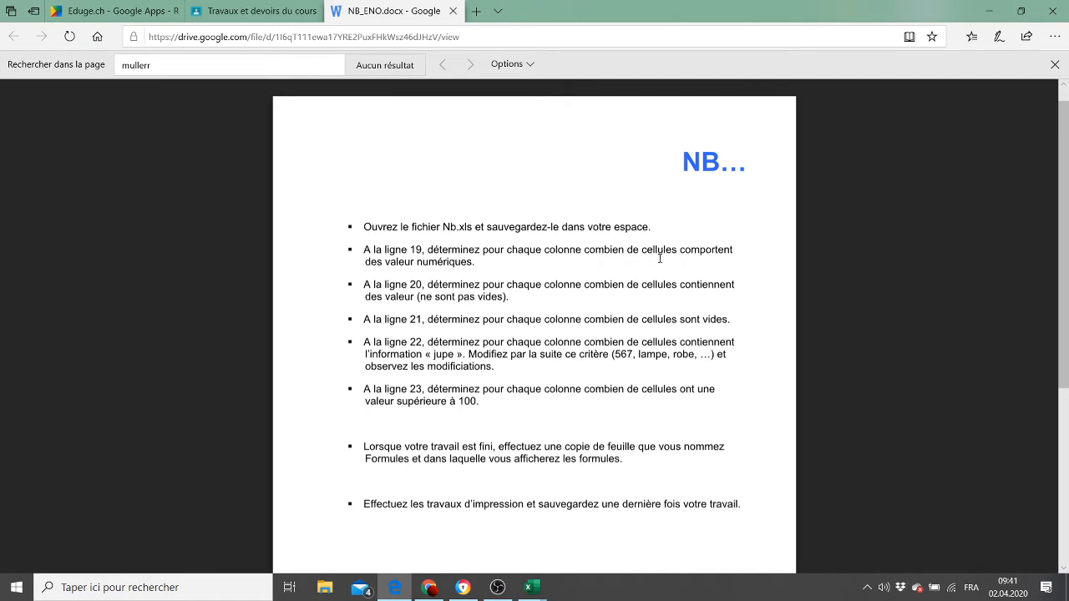
- Switch to the Excel theory PDF in Chrome, search it for "nb" and go to the NB function's explanation
click(462, 587)
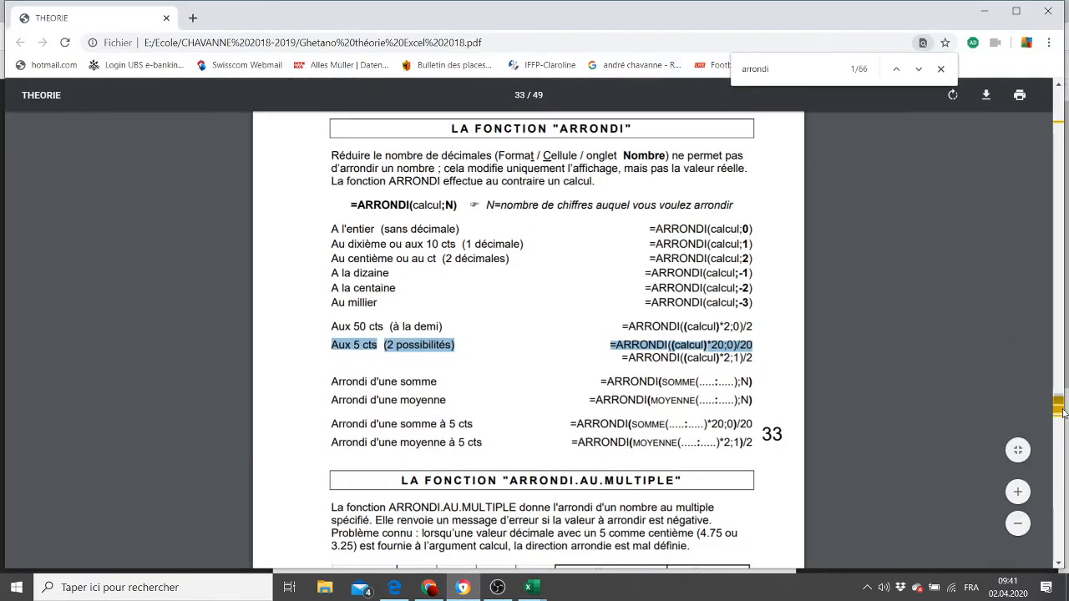
click(1059, 84)
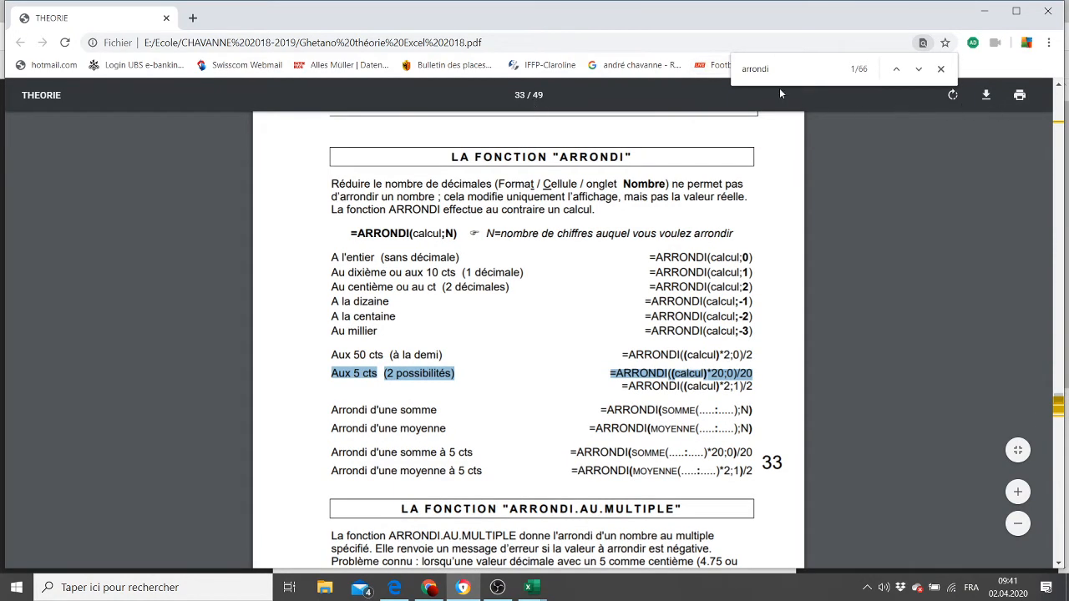
scroll(1048, 207, down, 5)
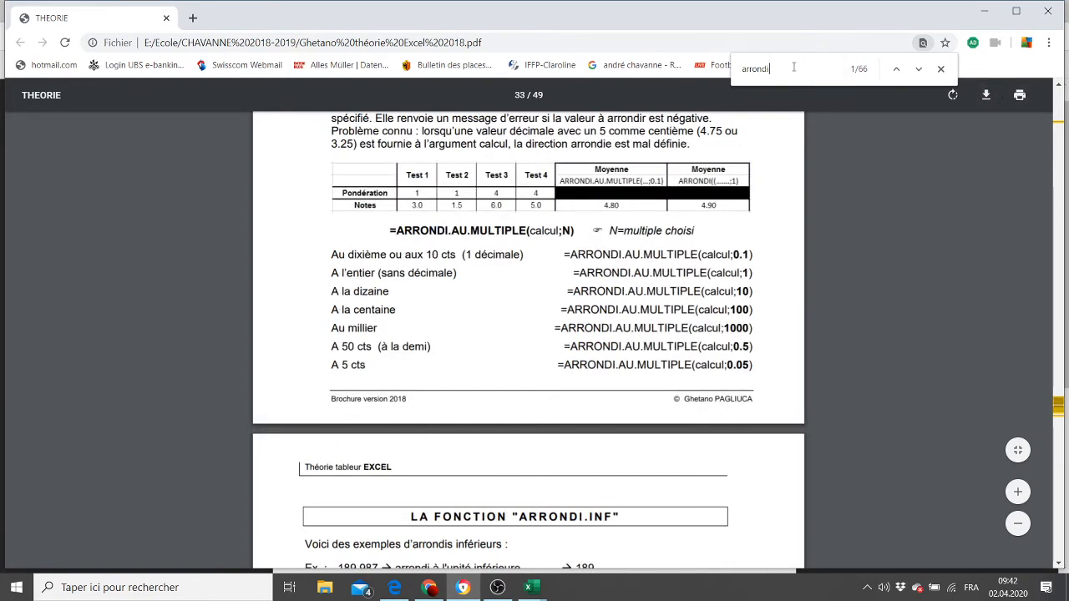
drag(794, 68, 574, 75)
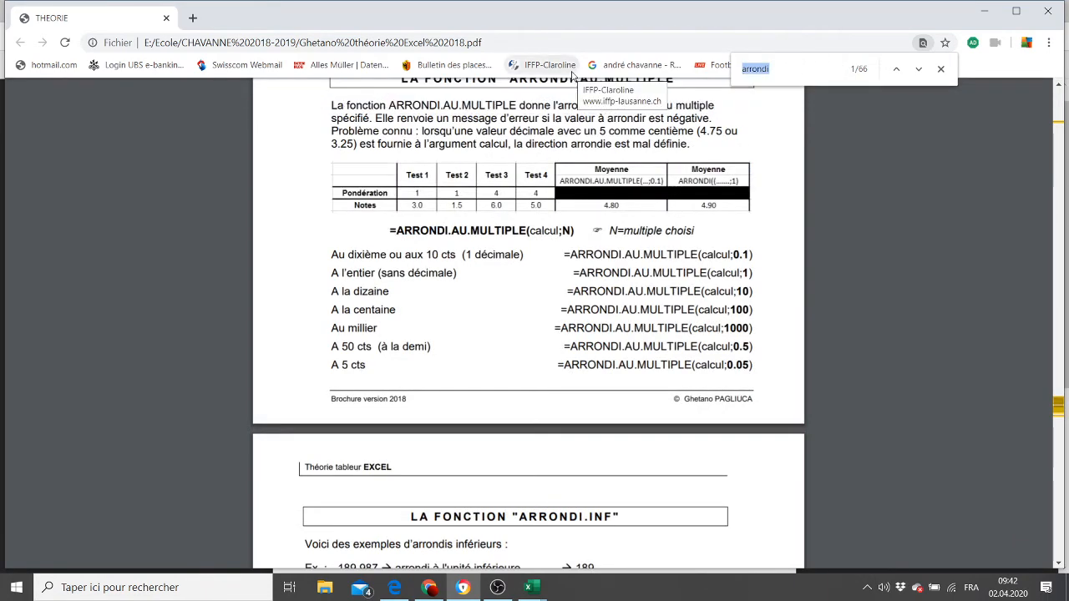
text(nb)
key(Return)
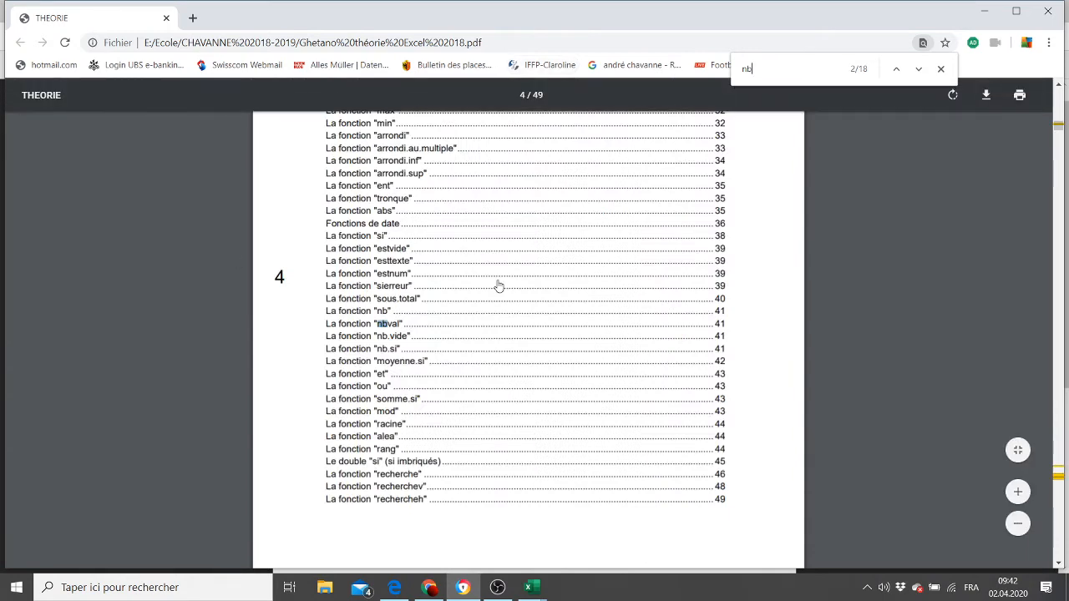
click(721, 314)
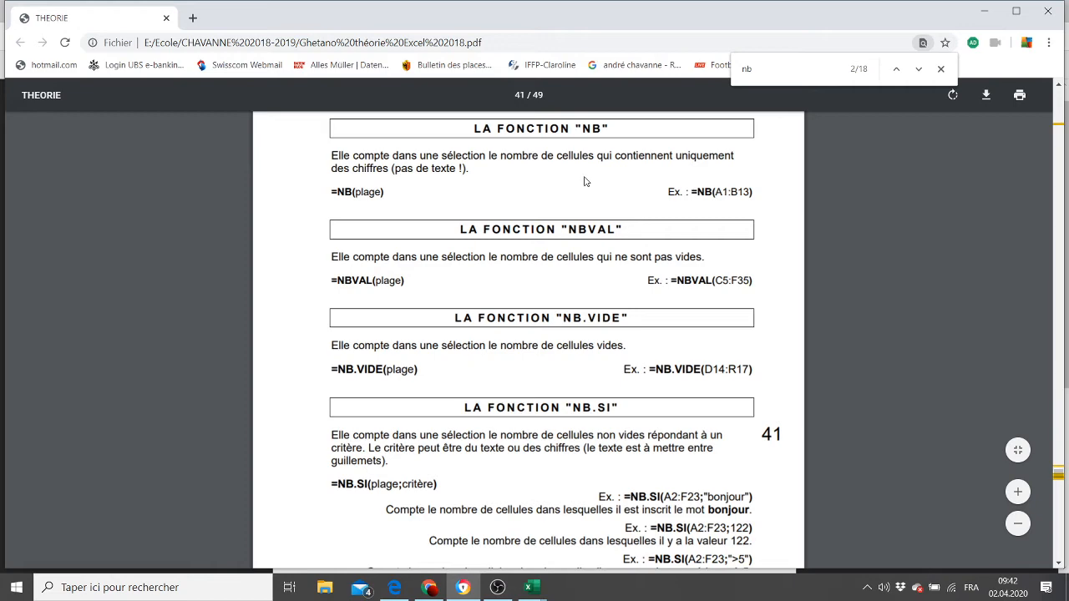
- Return to the Nb (1) workbook in Excel and examine which column B entries are numbers and which are text
key(alt+Tab)
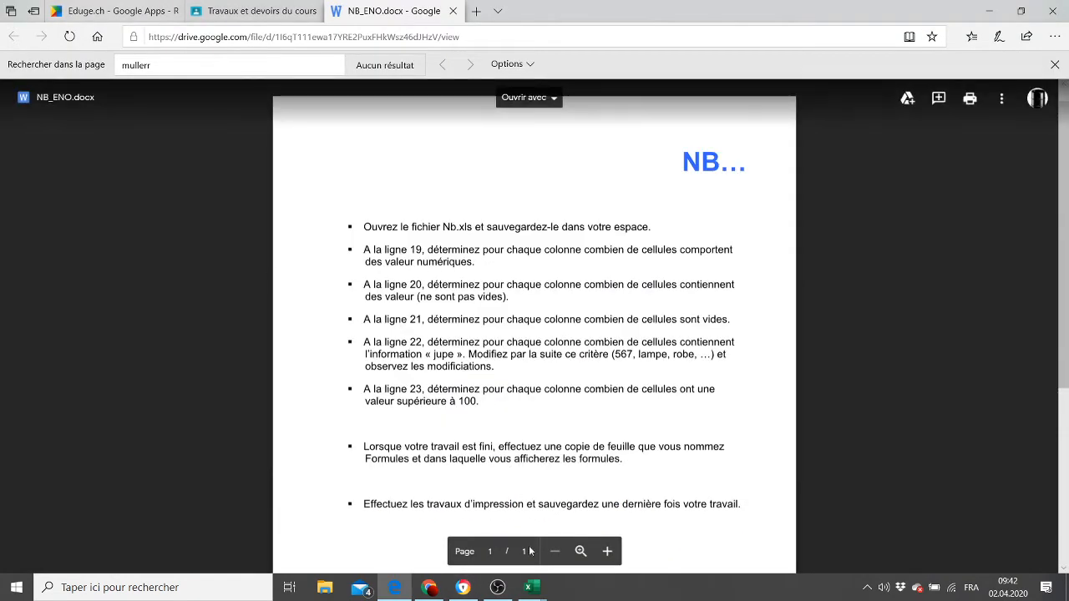
mouse_move(527, 587)
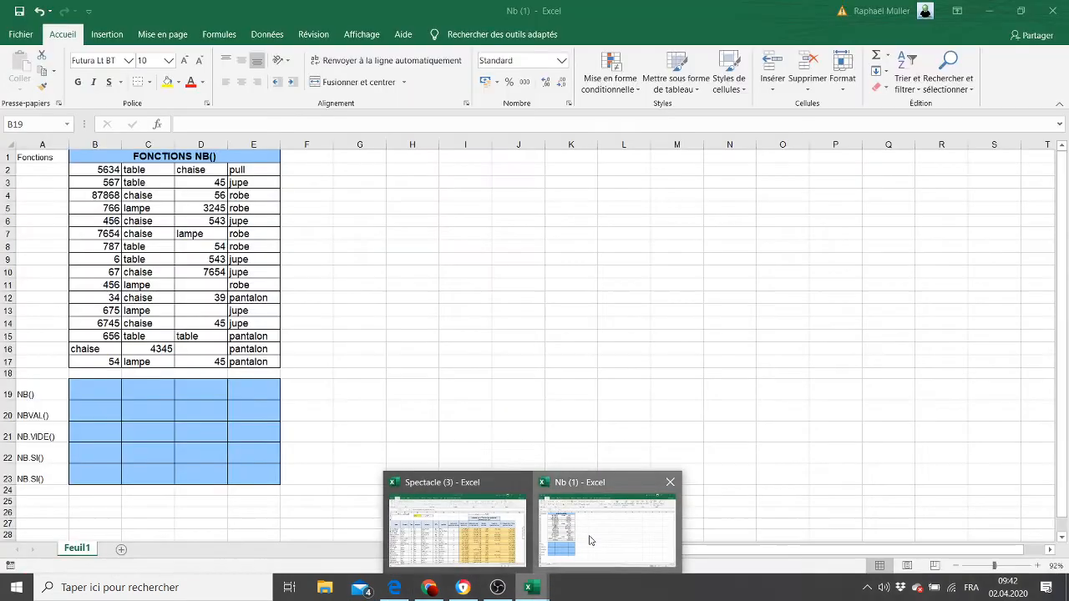
click(590, 540)
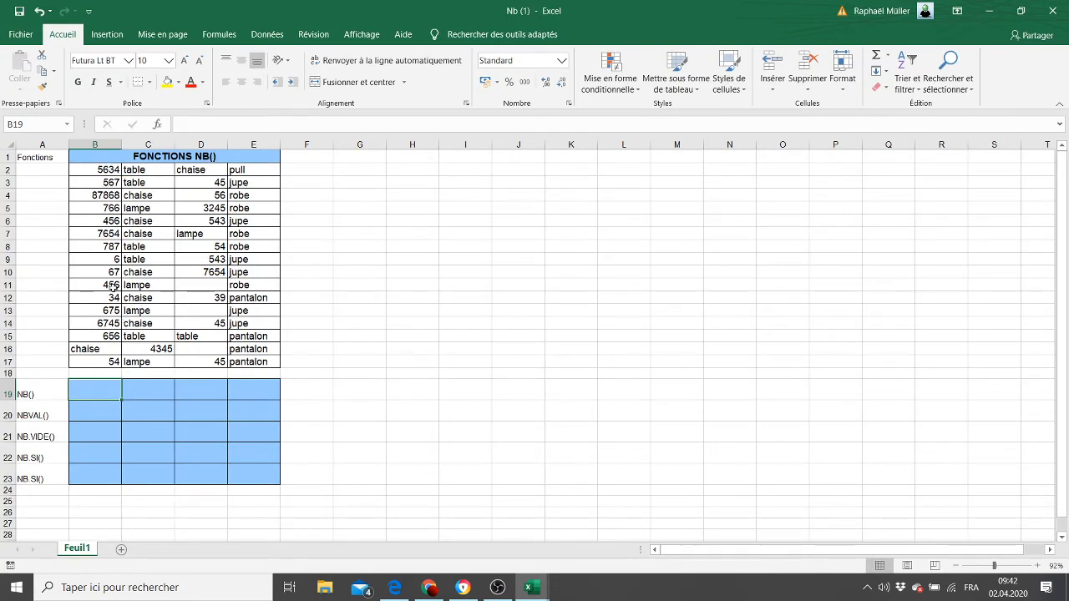
click(108, 174)
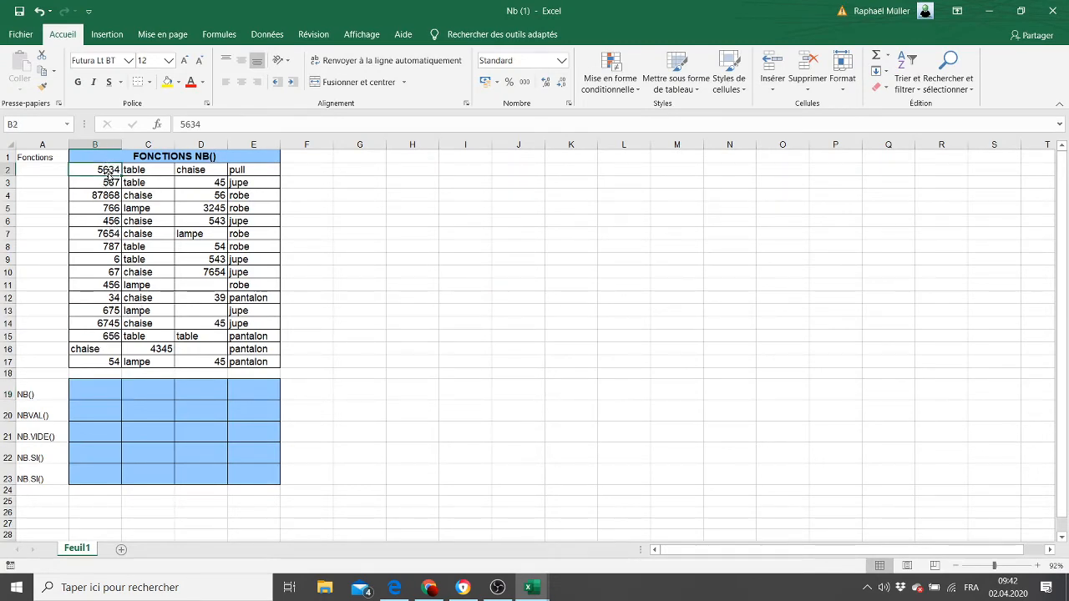
key(Down)
key(Down)
key(Down)
key(Down)
key(Down)
key(Down)
key(Down)
key(Down)
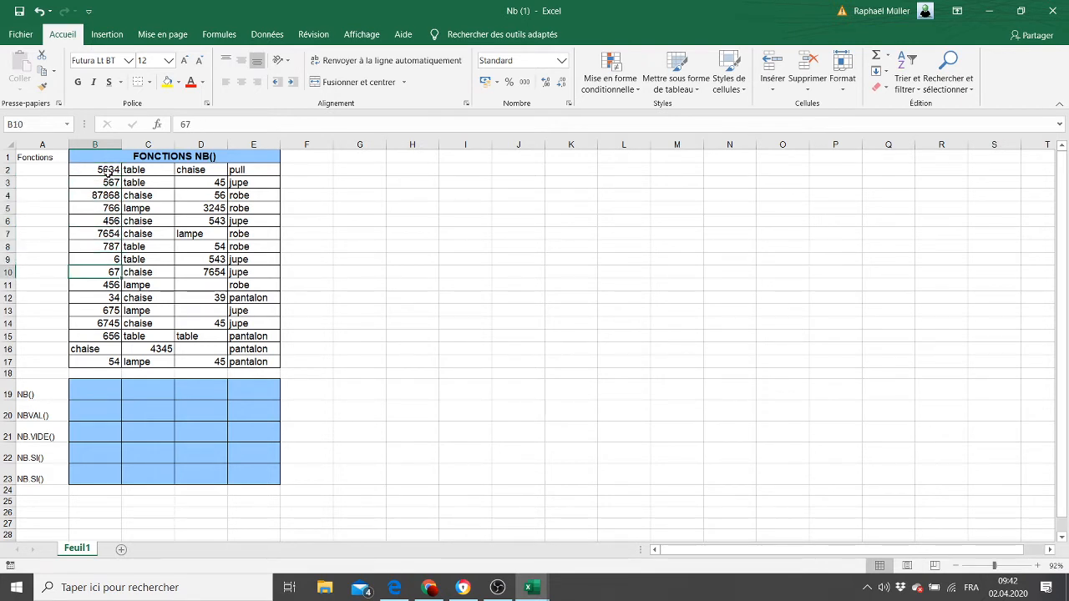
click(103, 348)
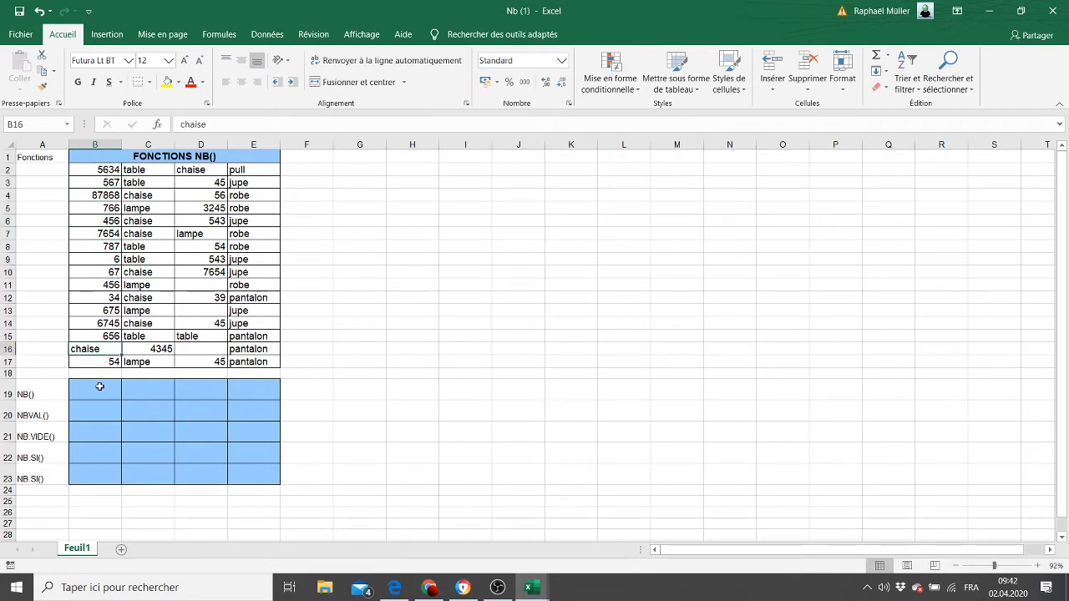
- Enter the formula =NB(B2:B17) in cell B19 to count the numeric cells of column B
click(99, 389)
text(=)
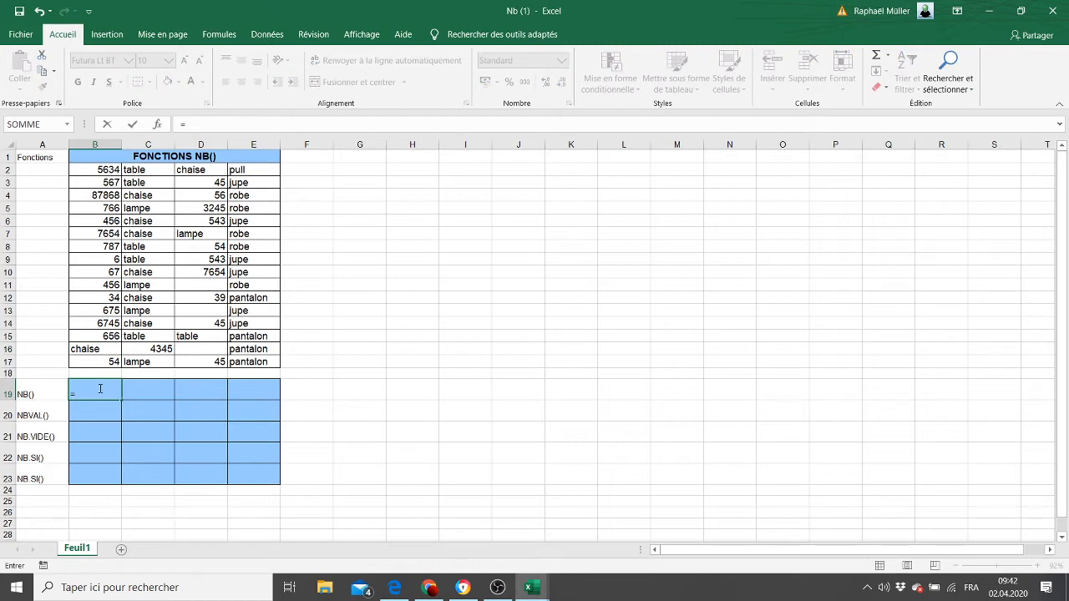
text(nb()
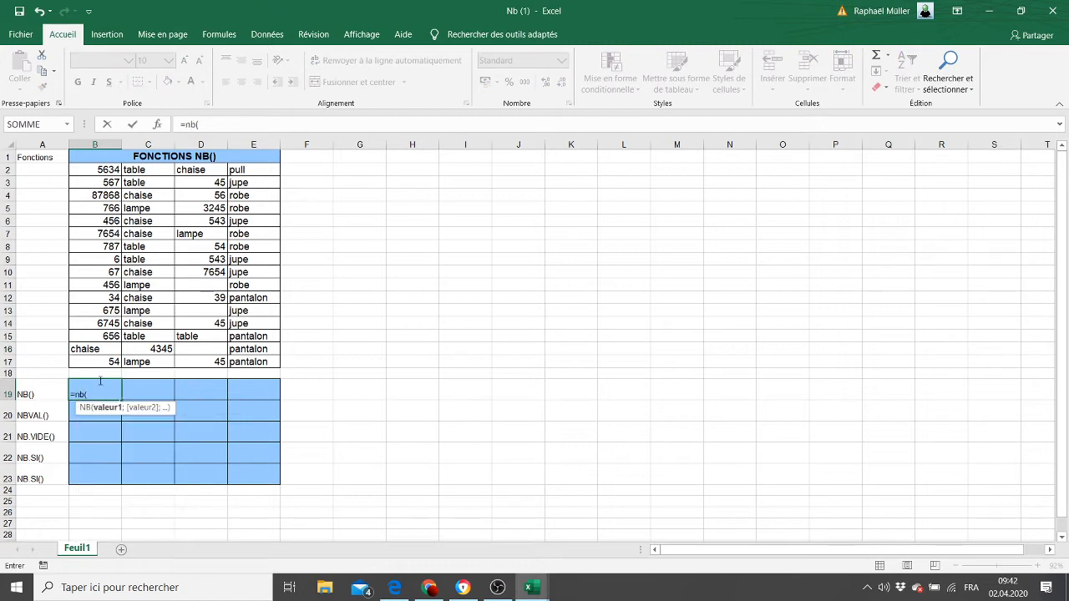
drag(109, 169, 99, 358)
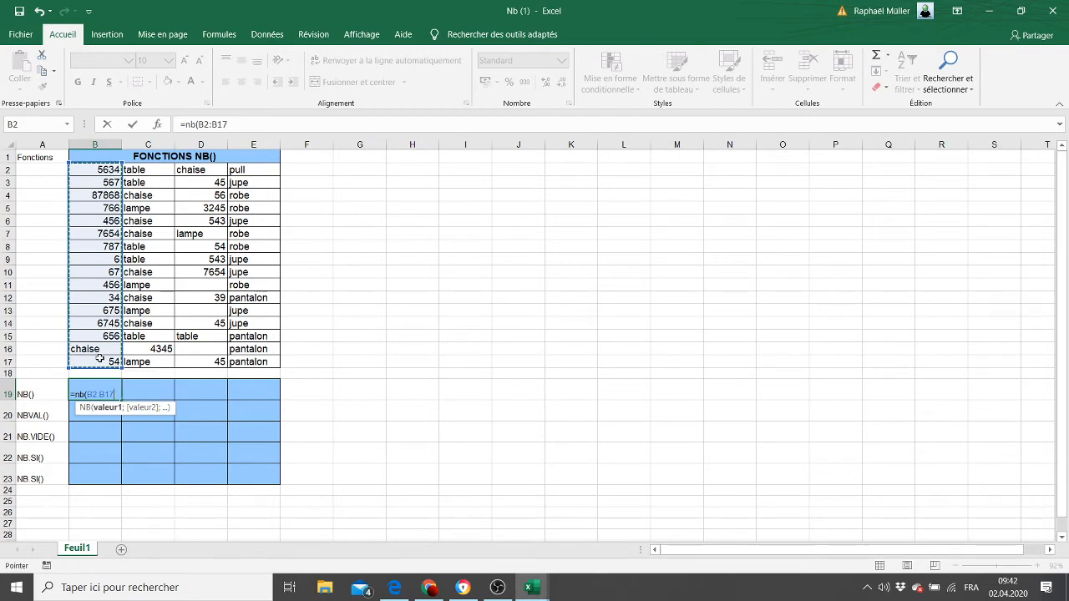
key(Return)
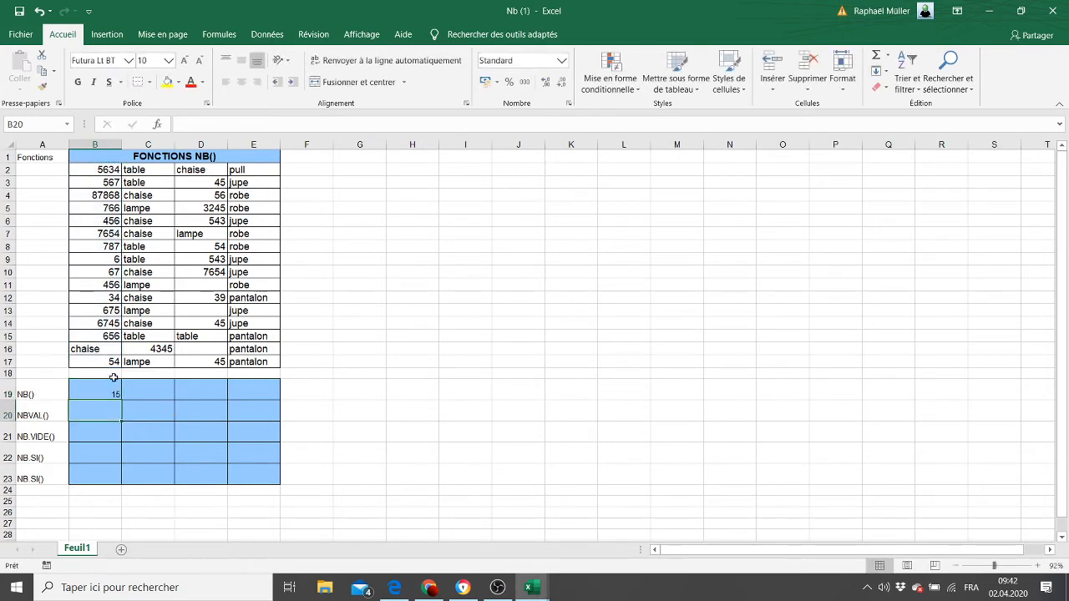
click(114, 393)
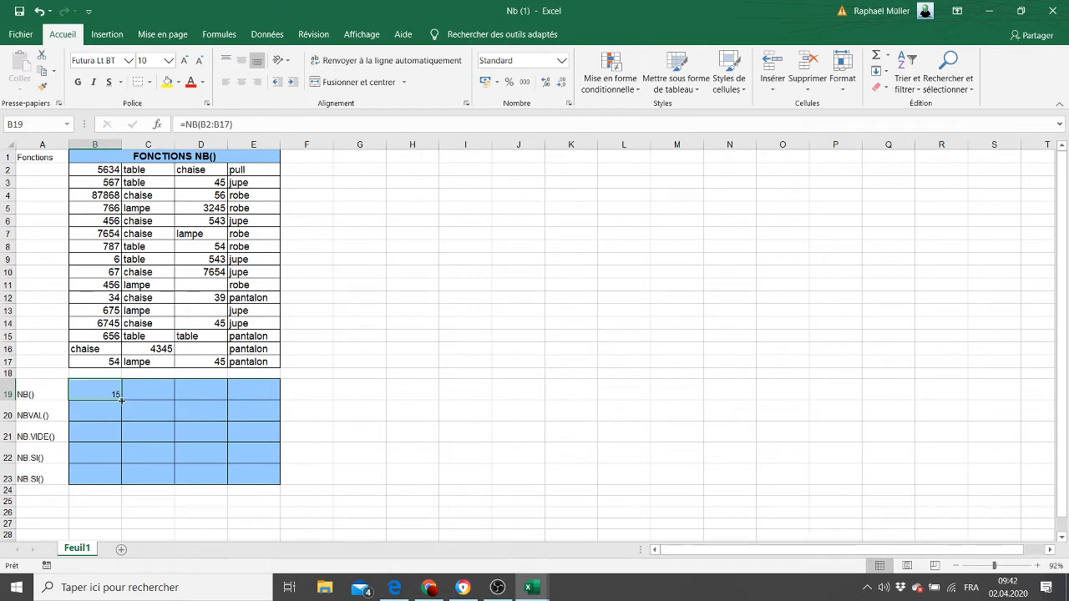
- Copy the NB formula from B19 across to E19 and compare the results with the empty cells in column D
drag(121, 401, 269, 404)
click(162, 389)
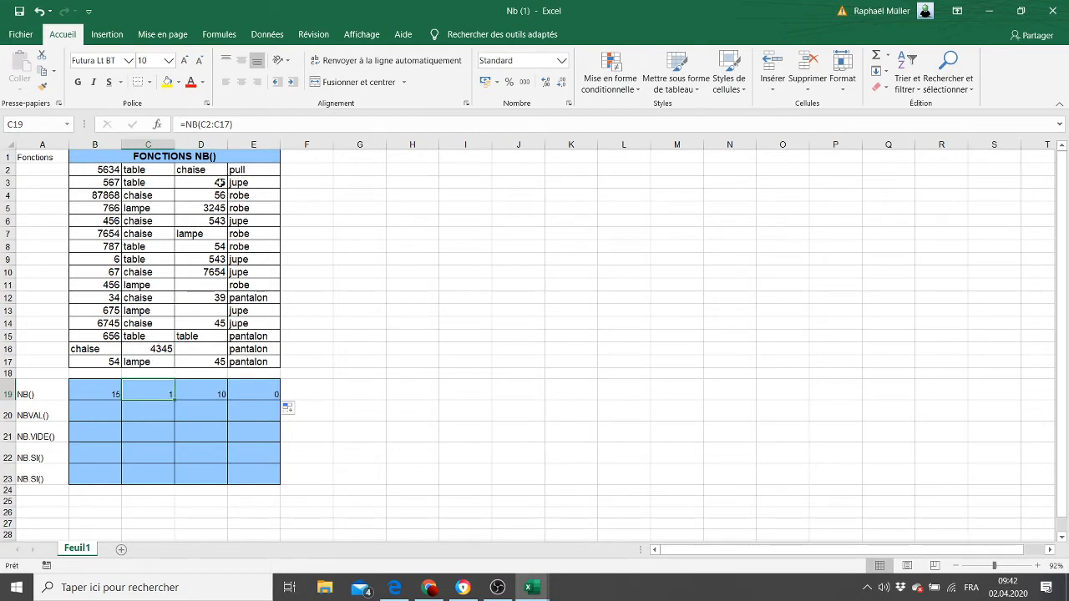
click(214, 285)
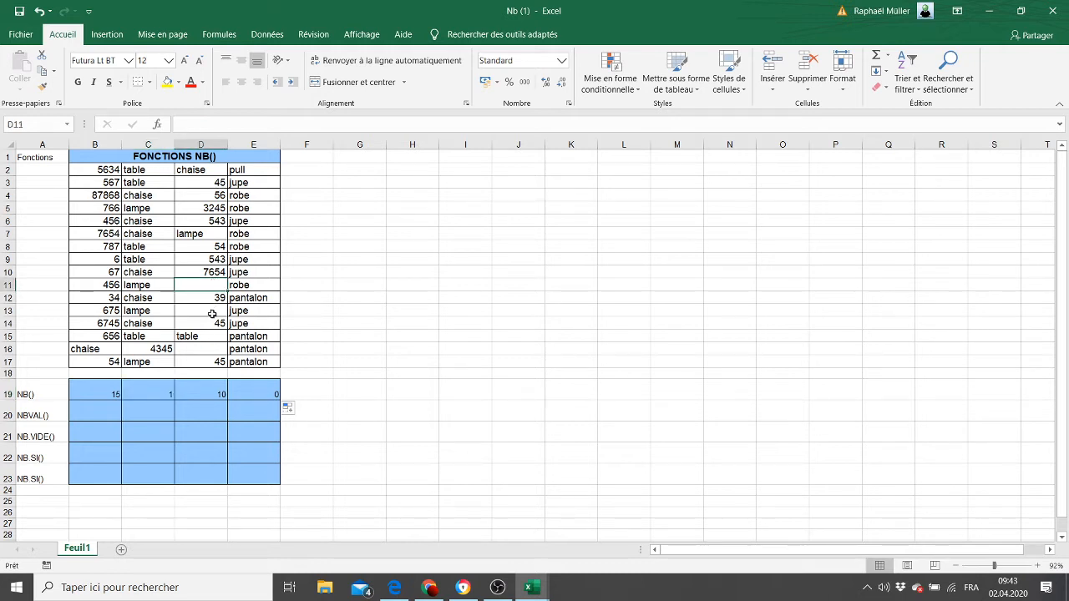
click(213, 311)
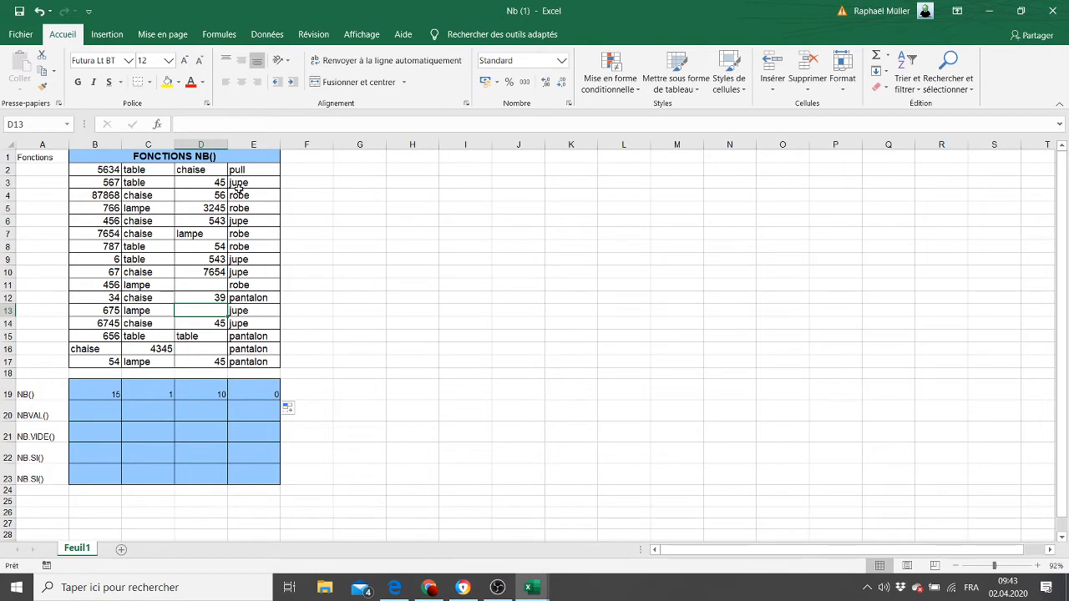
- After reading the row 20 instruction in NB_ENO.docx, enter =NBVAL(B2:B17) in cell B20 and copy it across to E20
click(102, 405)
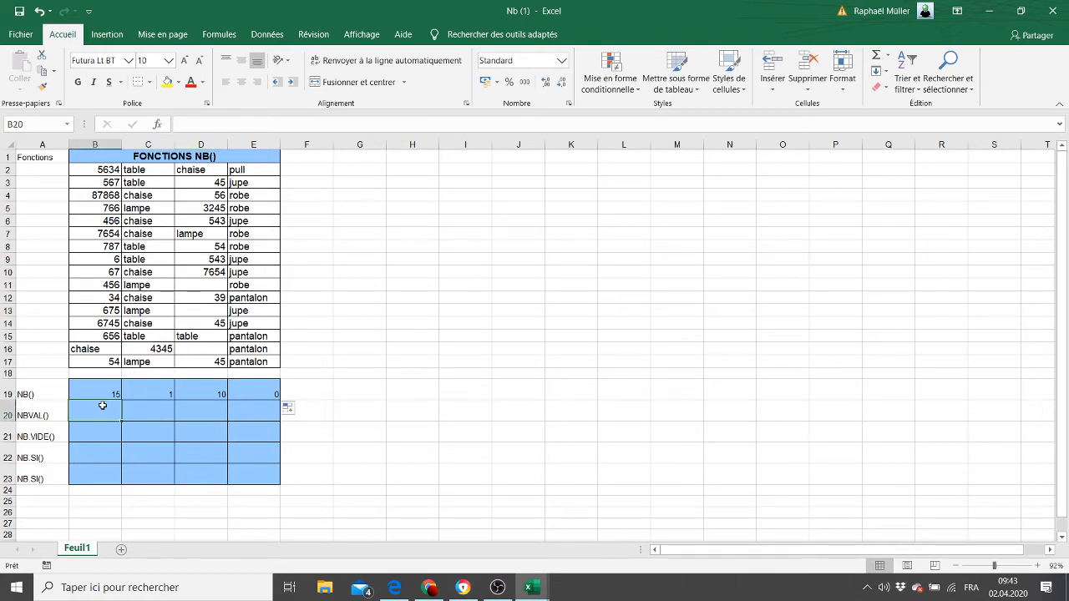
key(alt+Tab)
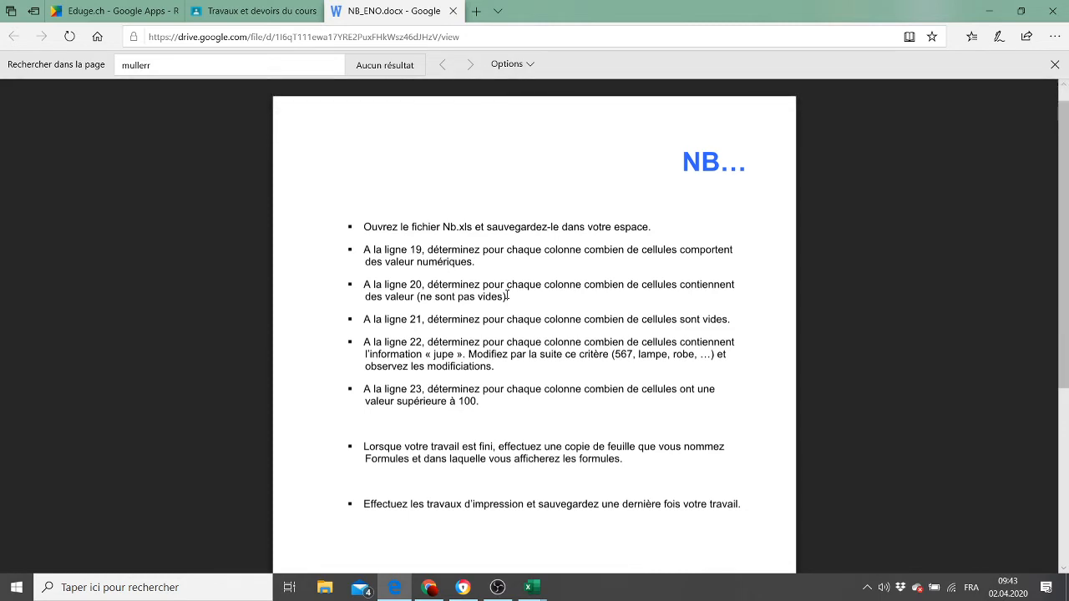
key(alt+Tab)
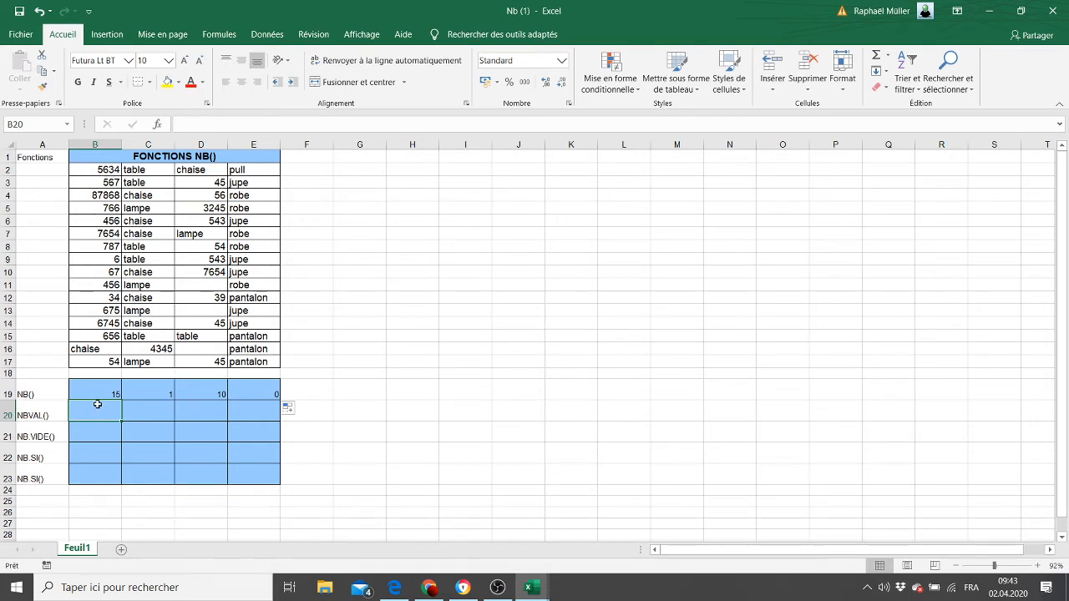
text(=nb)
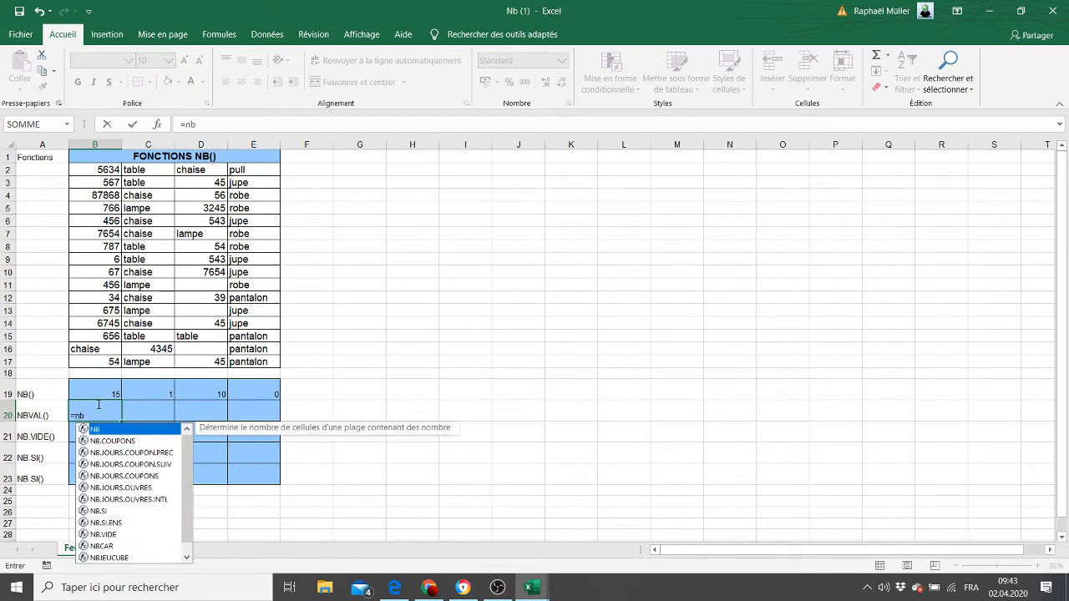
text(val()
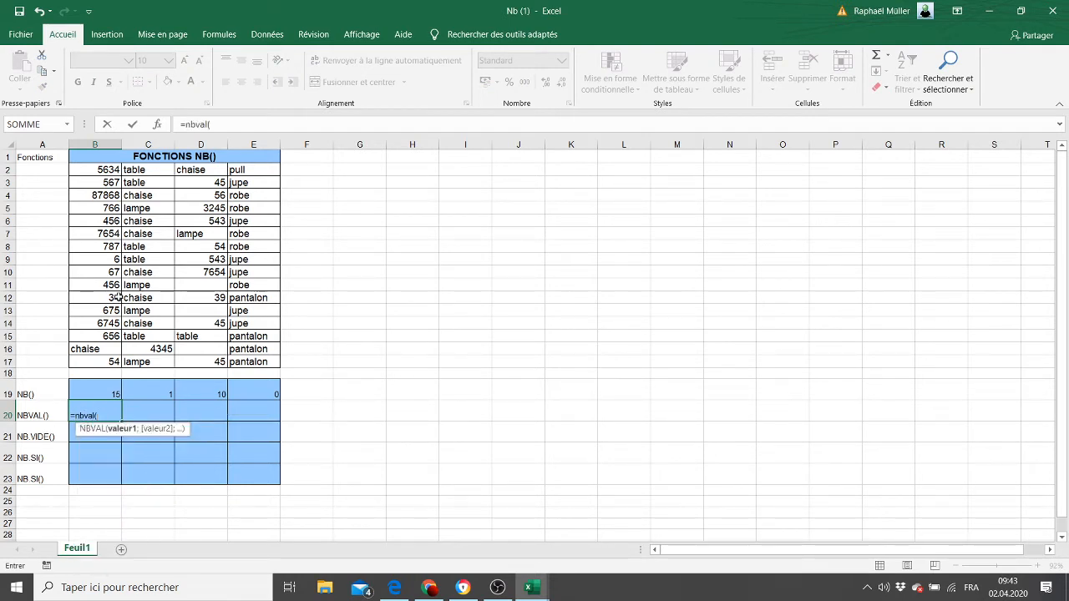
drag(95, 173, 102, 359)
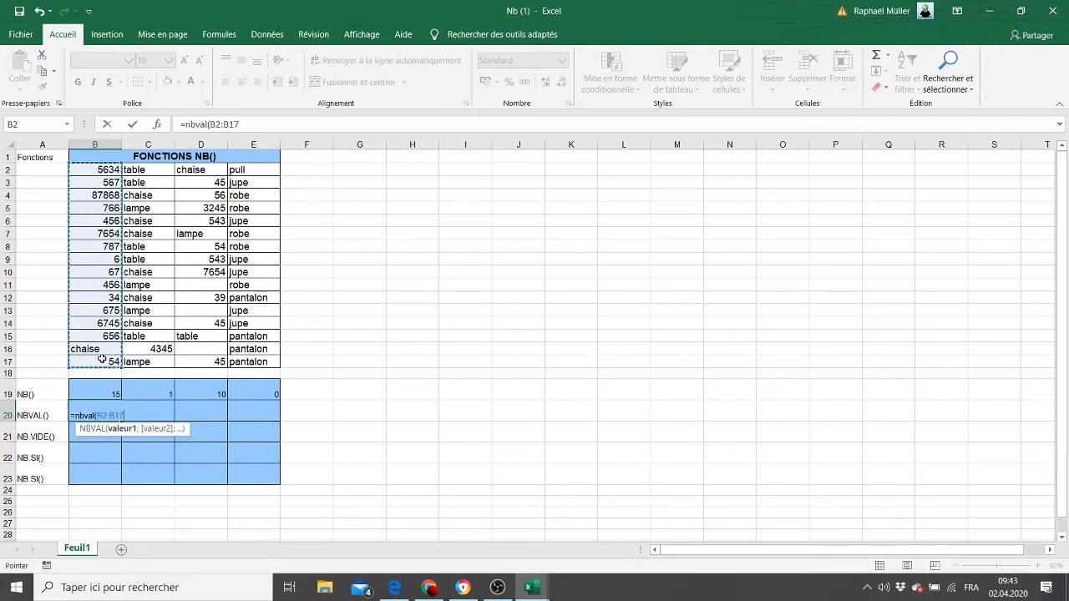
key(Return)
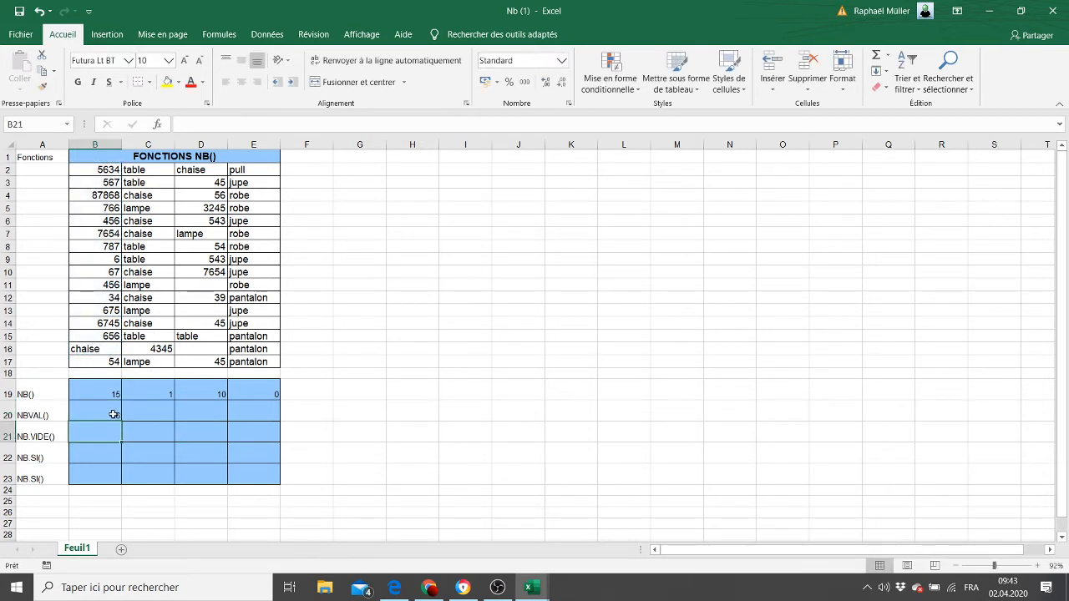
click(116, 416)
drag(121, 421, 267, 428)
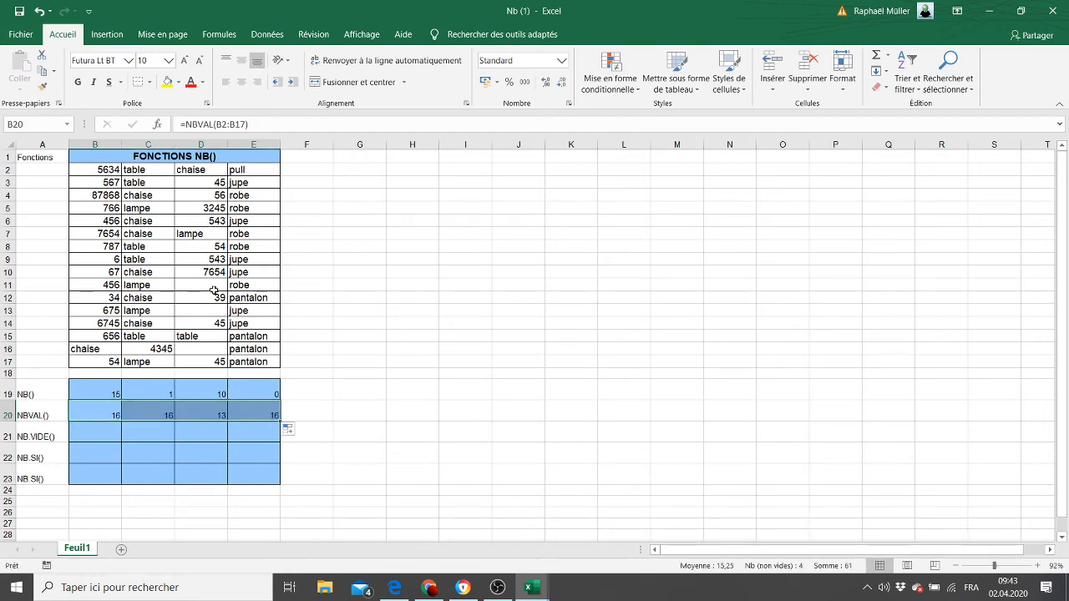
- After reading the row 21 instruction in NB_ENO.docx, enter =NB.VIDE(B2:B17) in cell B21 and copy it across to E21
click(89, 442)
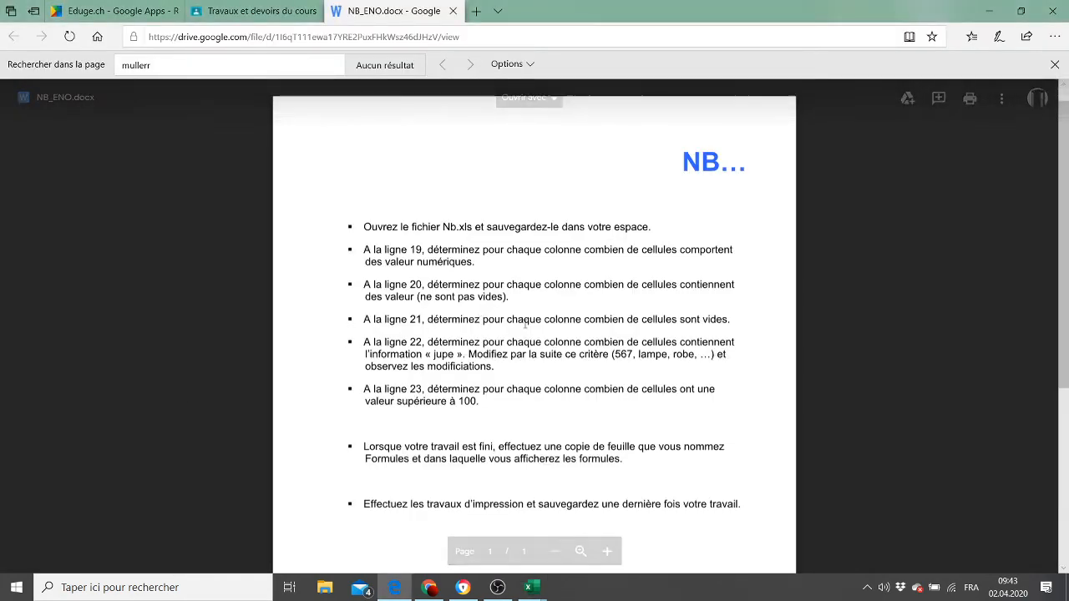
key(alt+Tab)
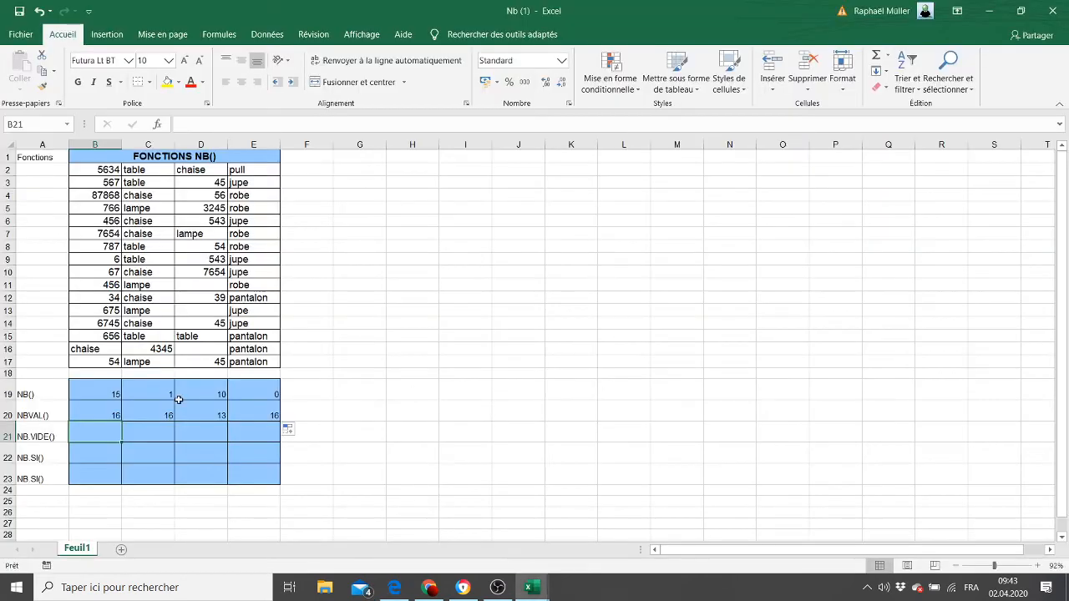
text(=)
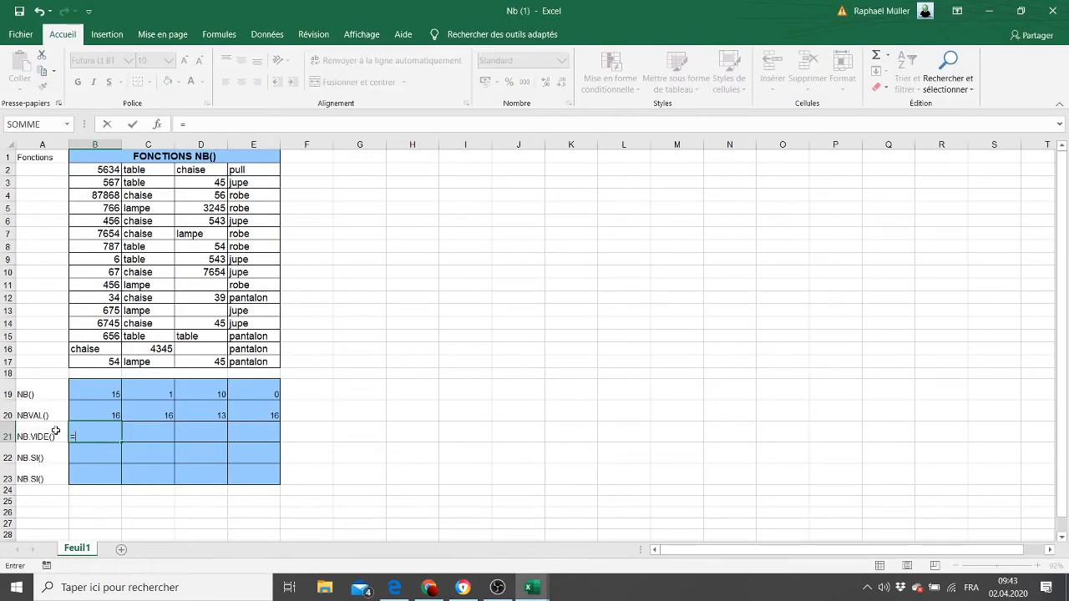
text(nb)
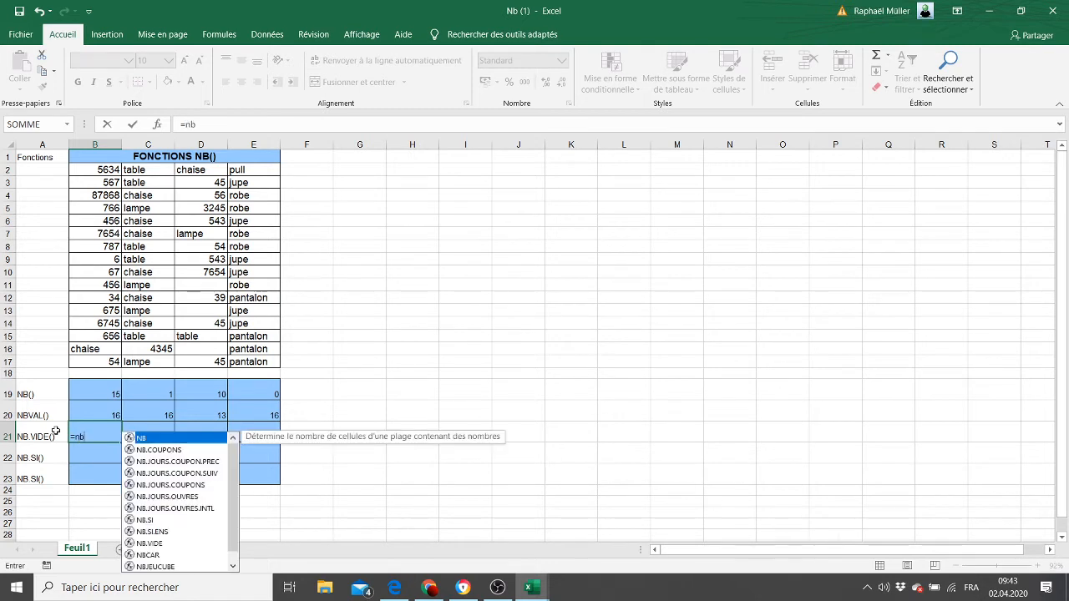
text(.vide()
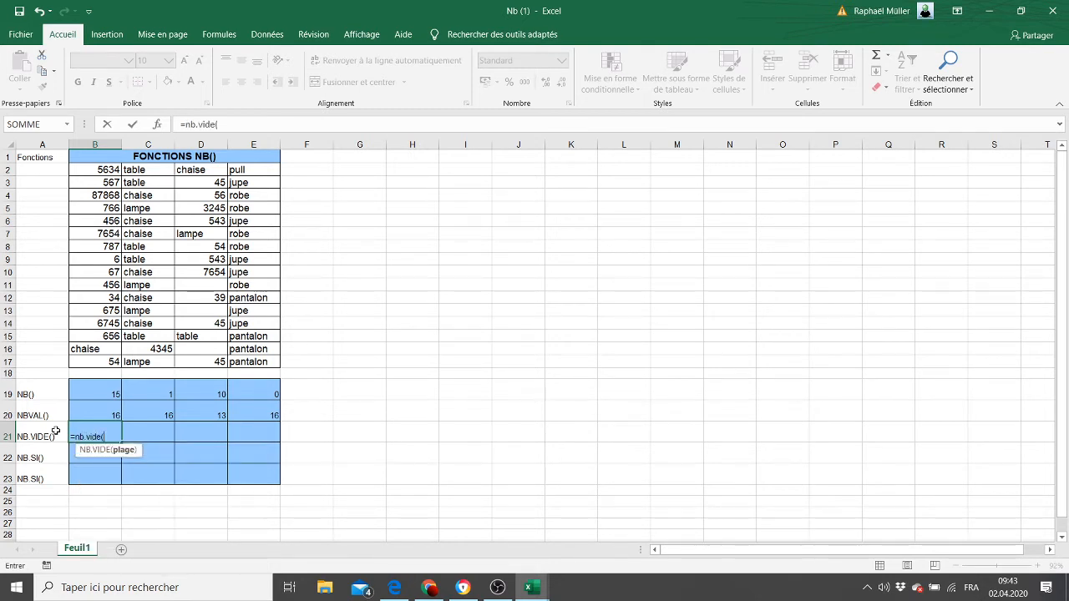
drag(104, 170, 111, 363)
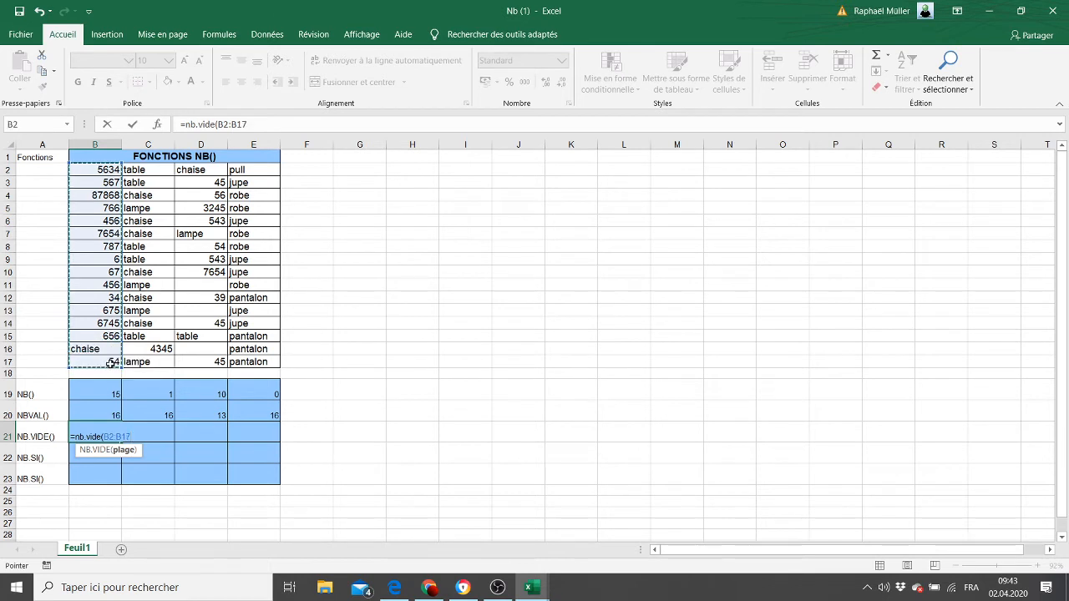
text())
key(Return)
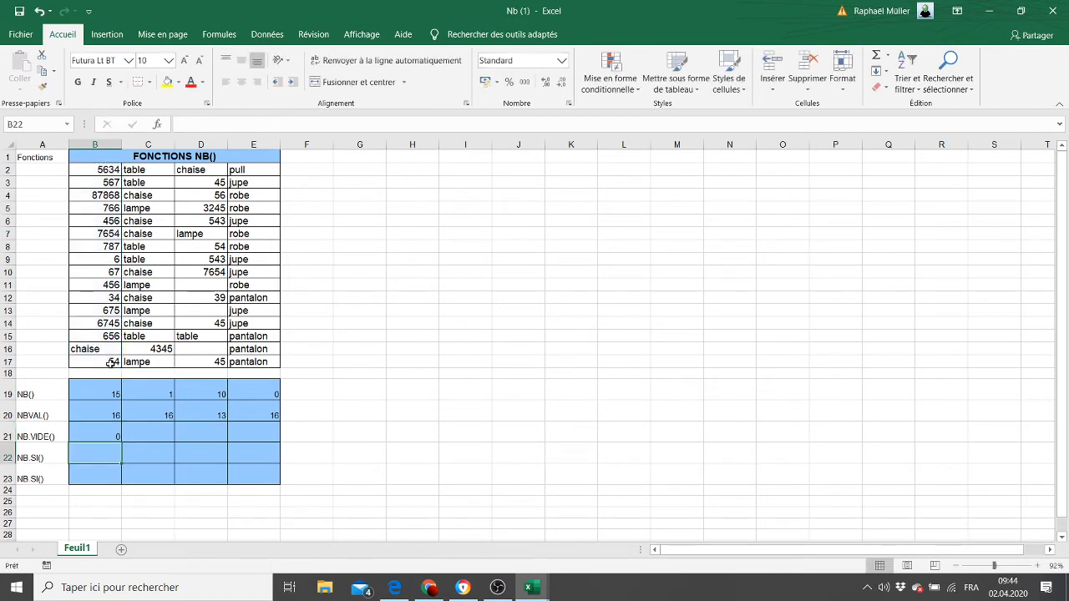
click(115, 431)
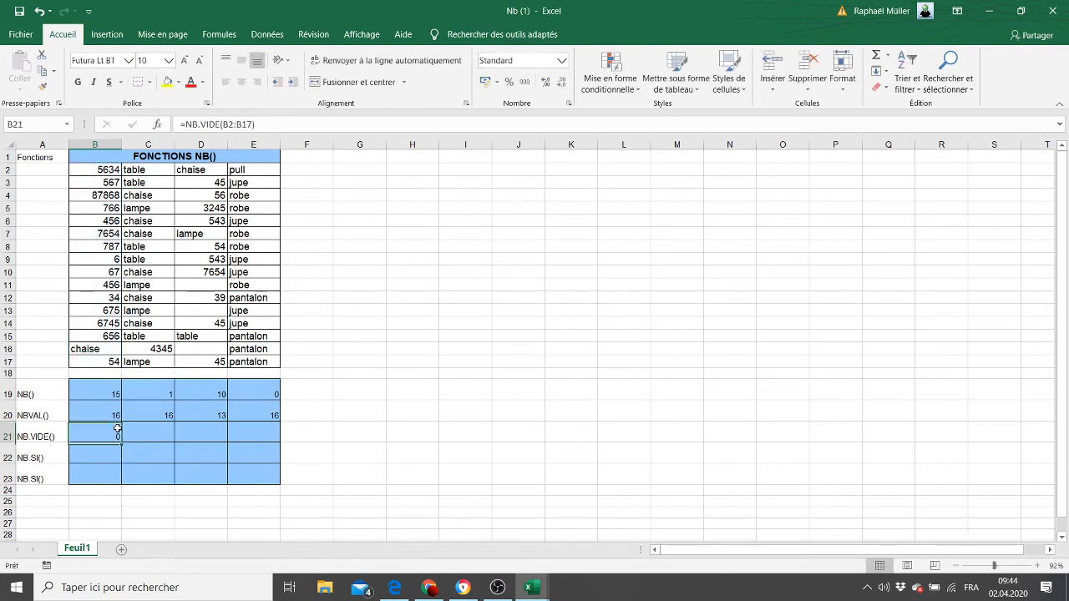
drag(121, 442, 276, 441)
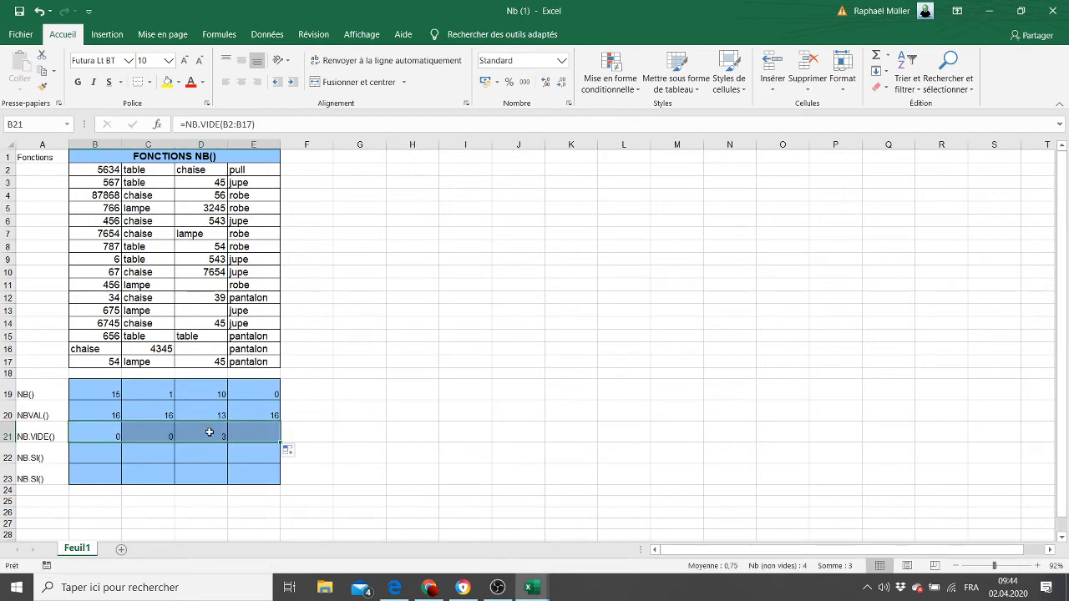
- Review the row 22 instruction in NB_ENO.docx and the NB.SI explanation in the theory PDF, returning to cell B22 of the Nb (1) workbook in Excel
click(85, 457)
key(alt+Tab)
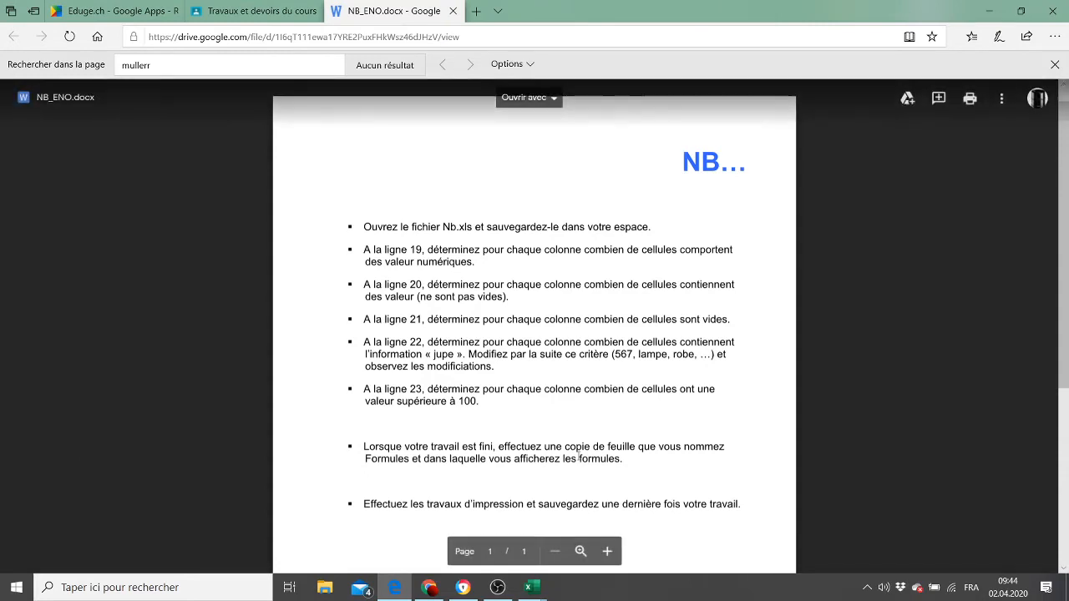
click(461, 592)
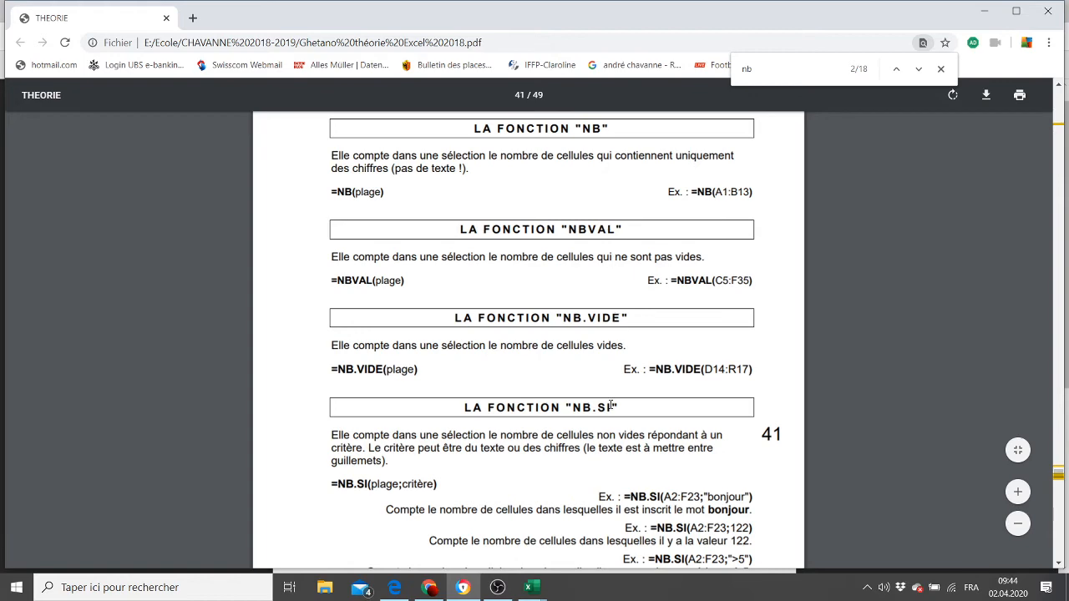
key(alt+Tab)
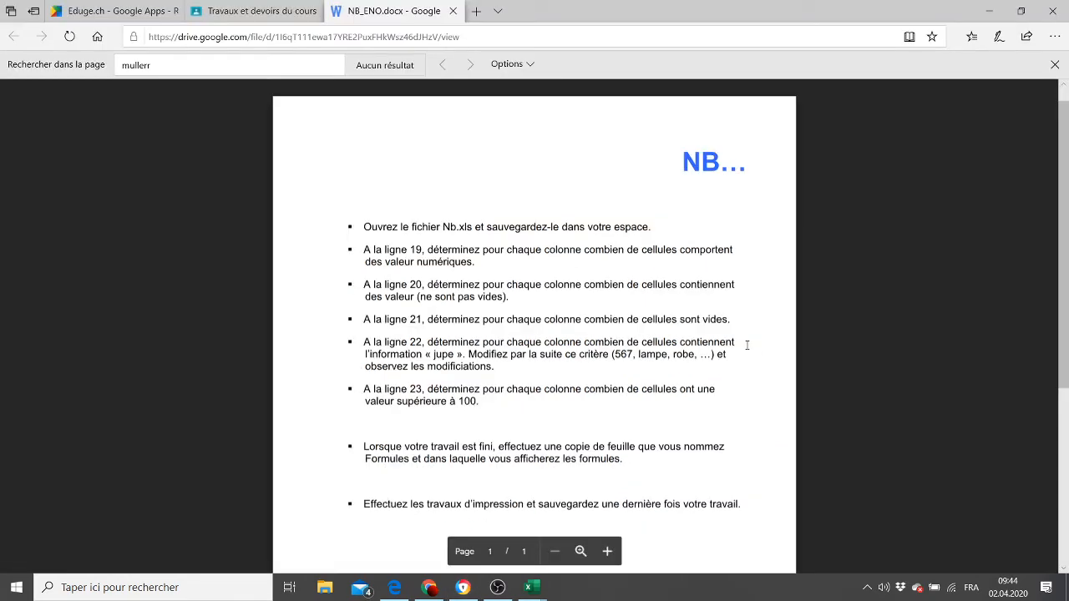
key(alt+Tab)
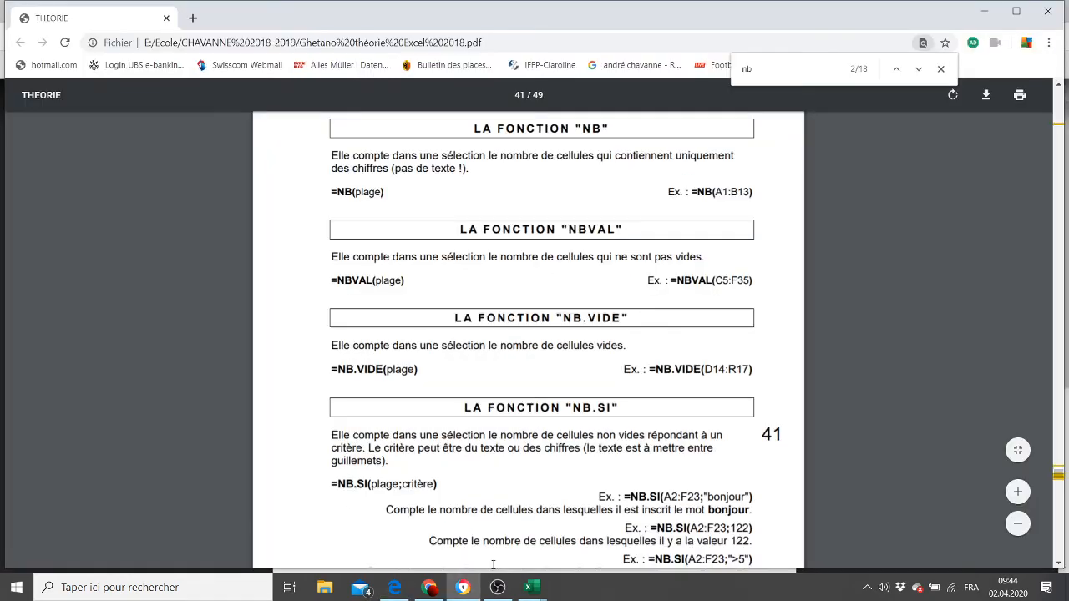
mouse_move(531, 587)
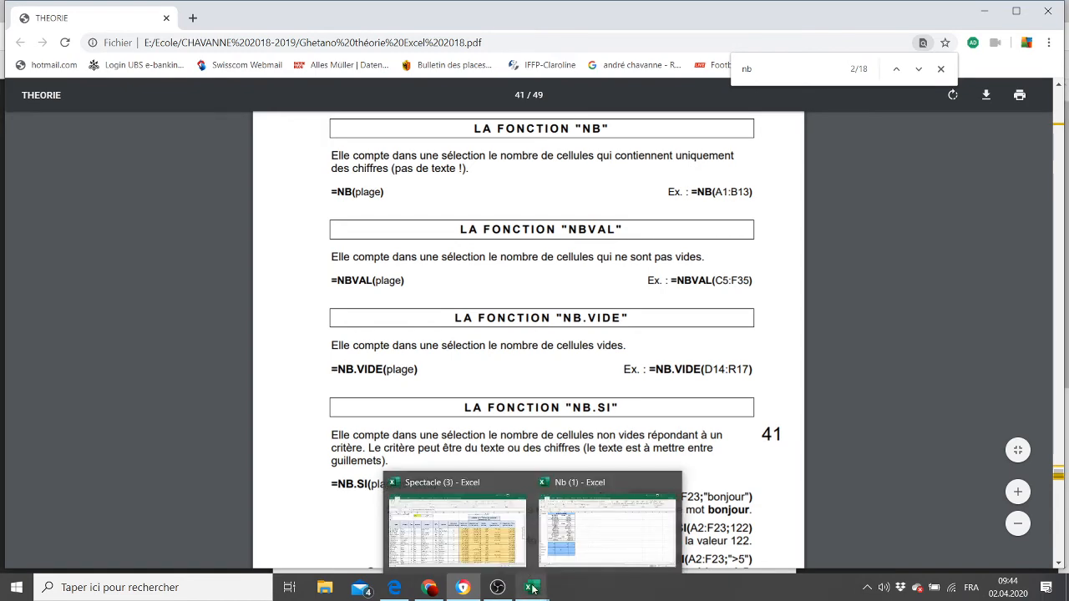
click(607, 526)
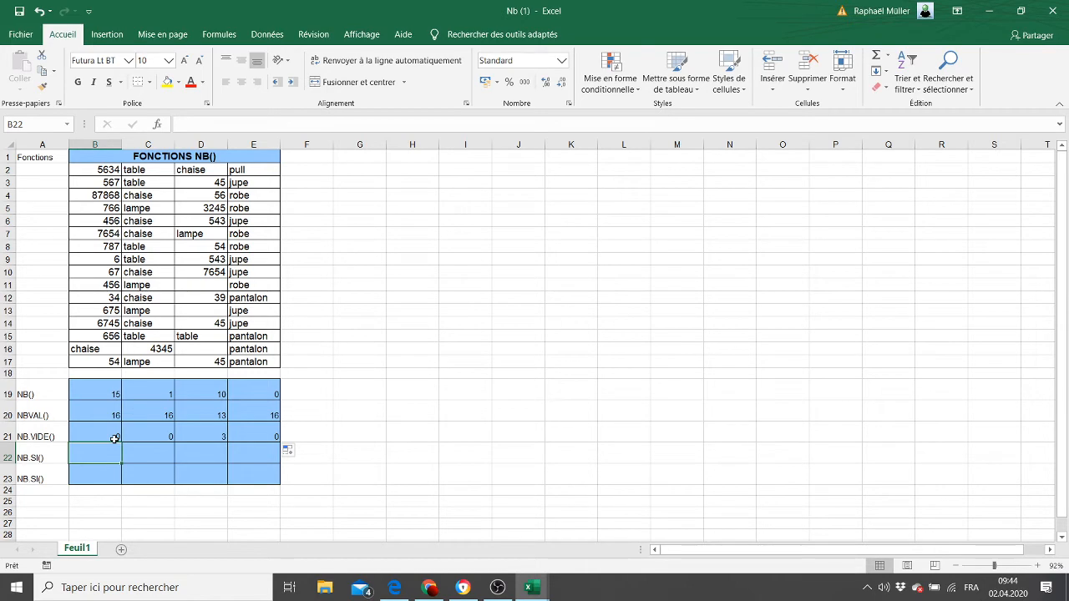
click(464, 592)
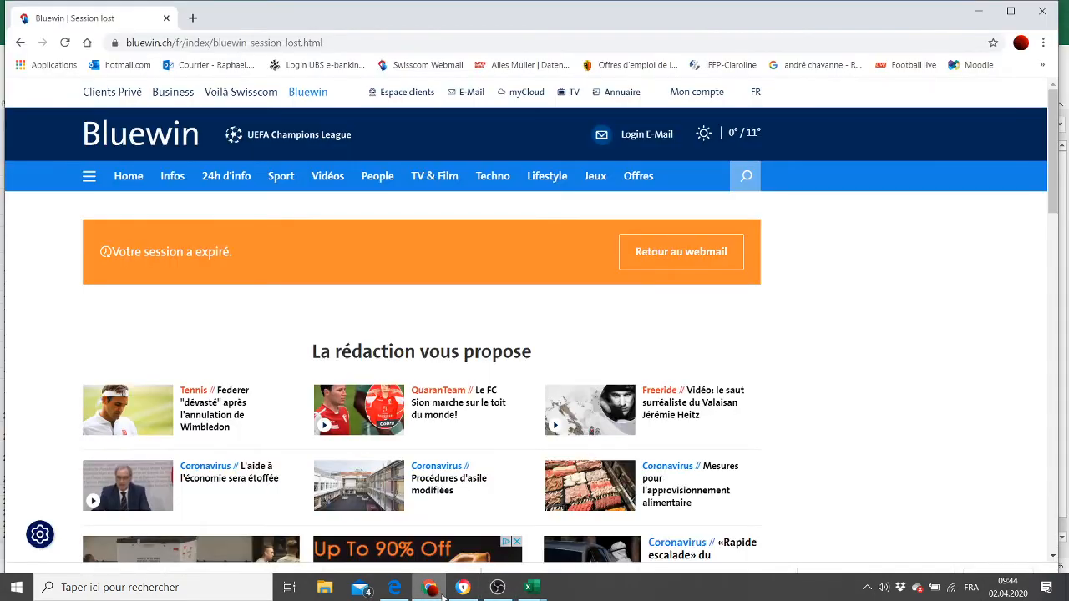
click(394, 587)
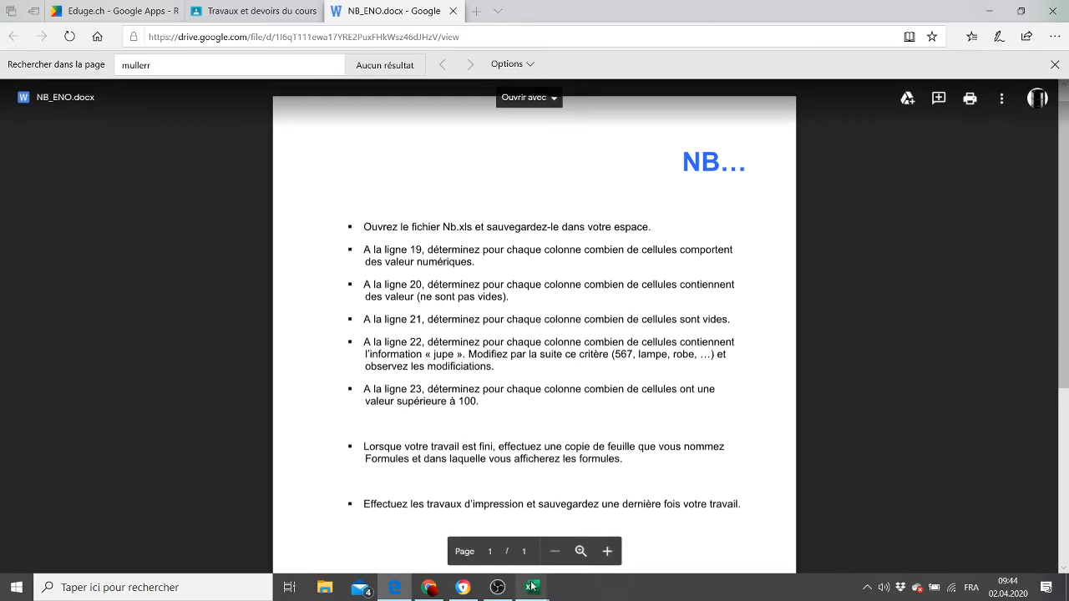
mouse_move(532, 587)
click(607, 526)
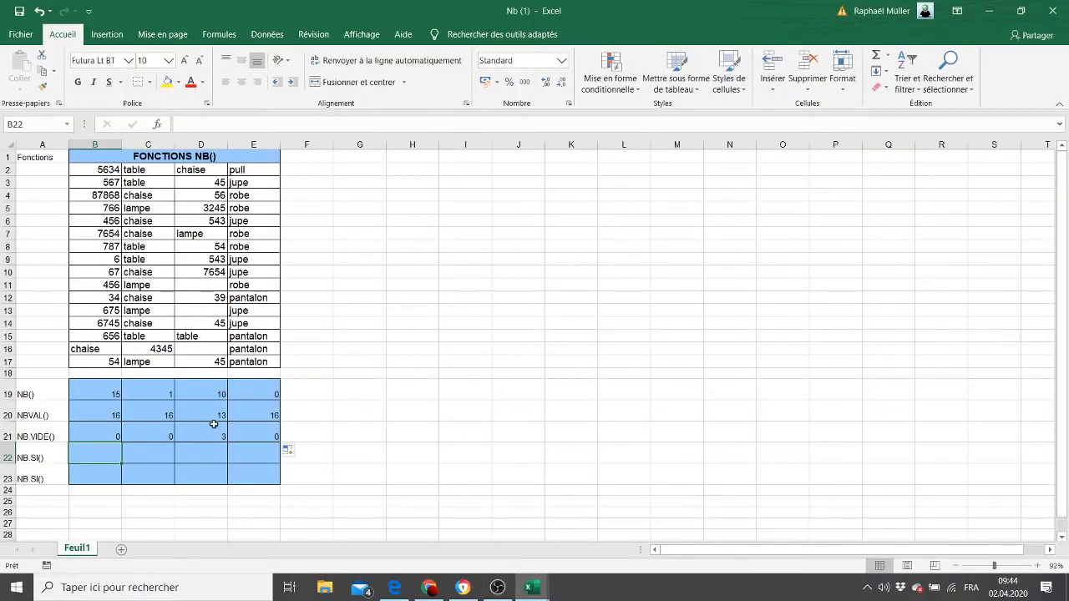
- Try to count the "jupe" cells by entering =nb.si(B2:B17="jupe") in cell B22
text(=)
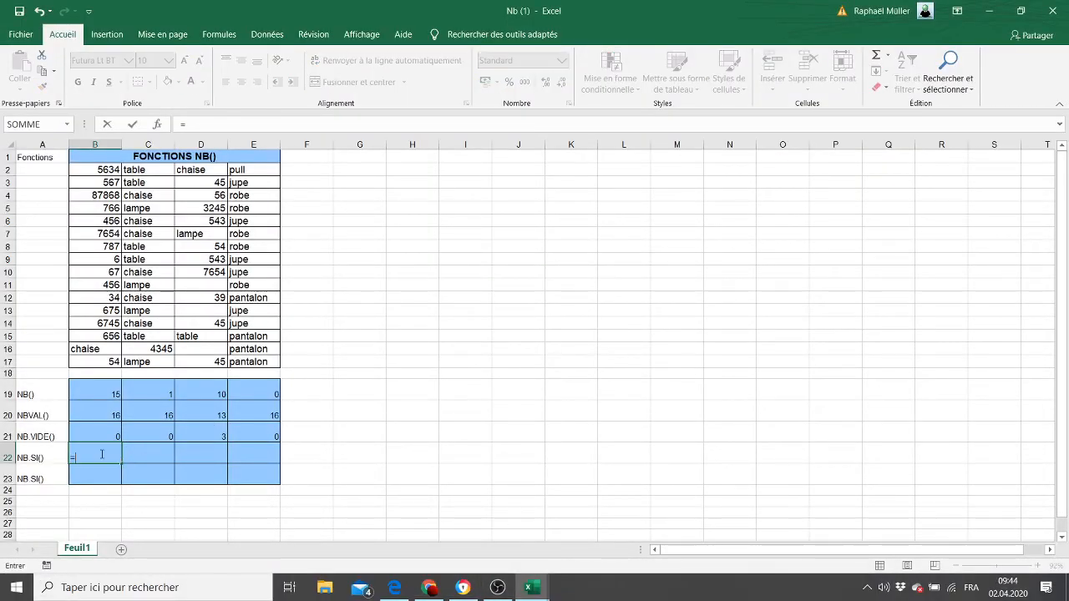
text(bn)
key(BackSpace)
key(BackSpace)
key(BackSpace)
text(nb.si)
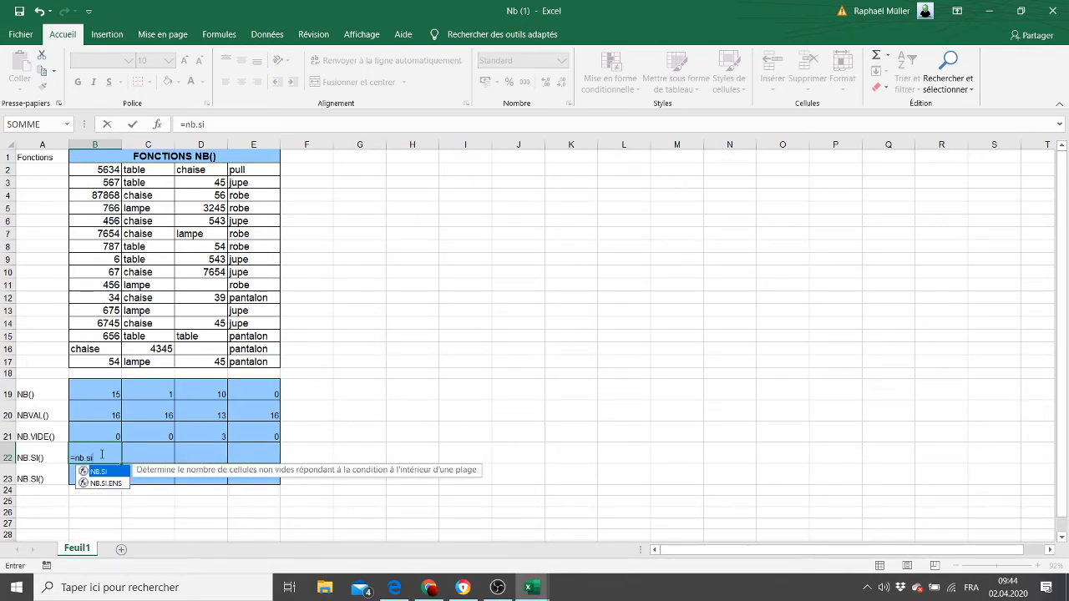
text(()
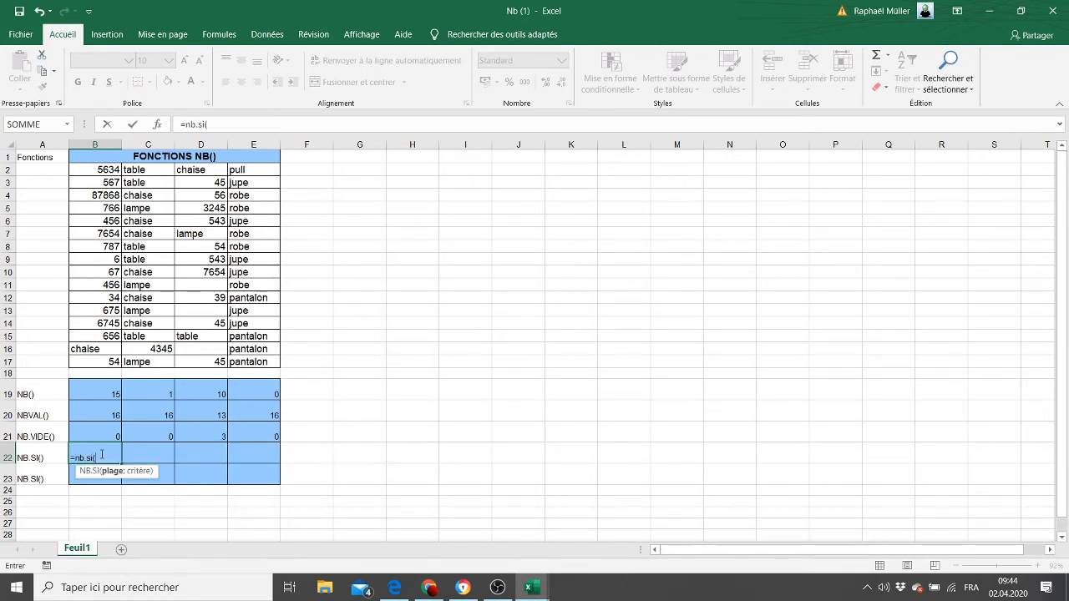
click(113, 169)
drag(113, 169, 107, 361)
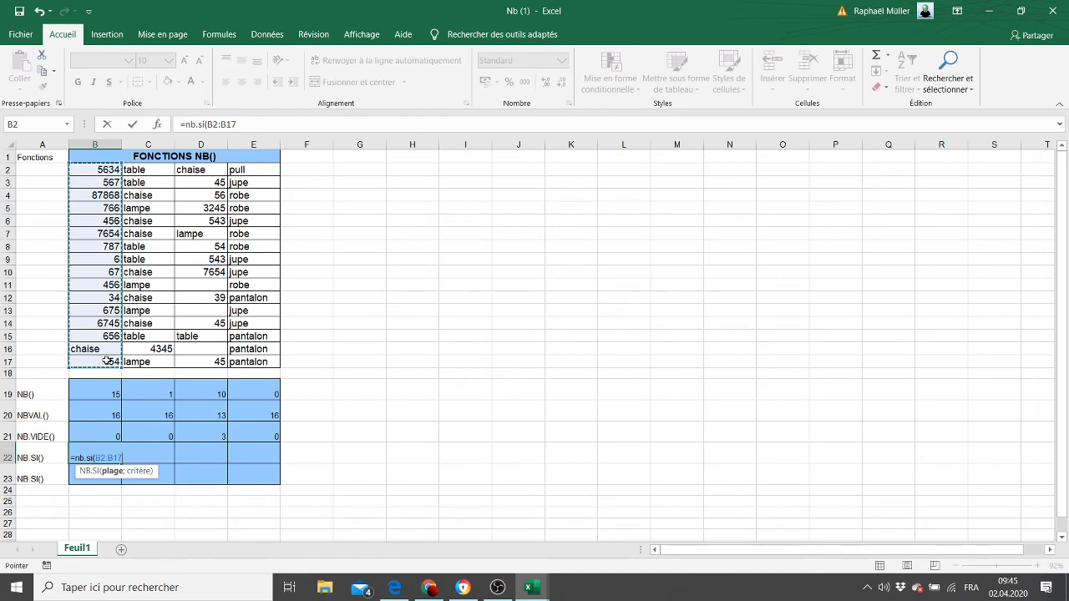
text(="jupe"))
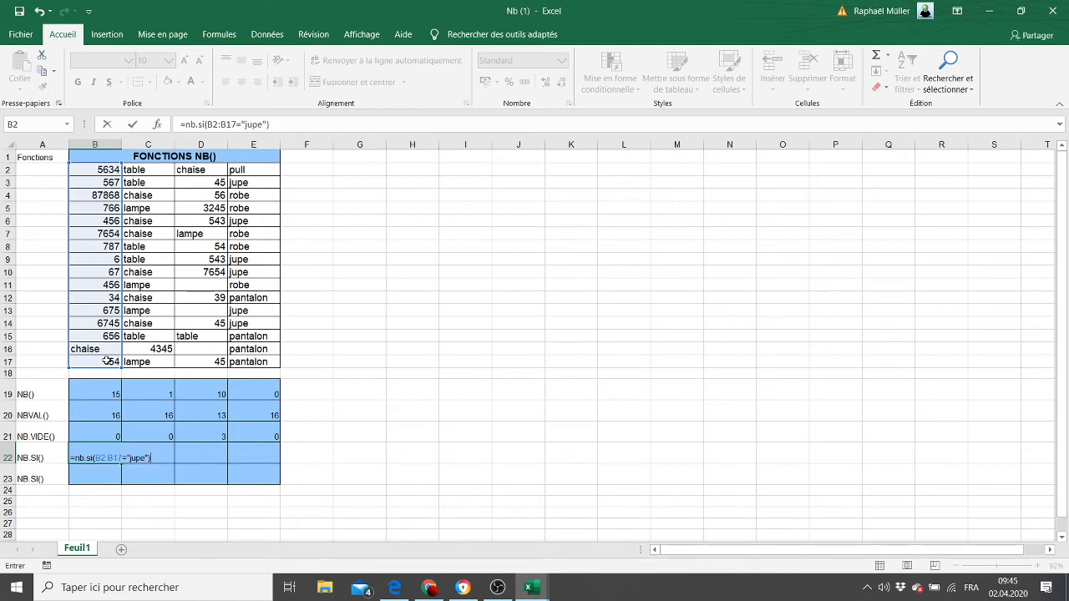
key(Return)
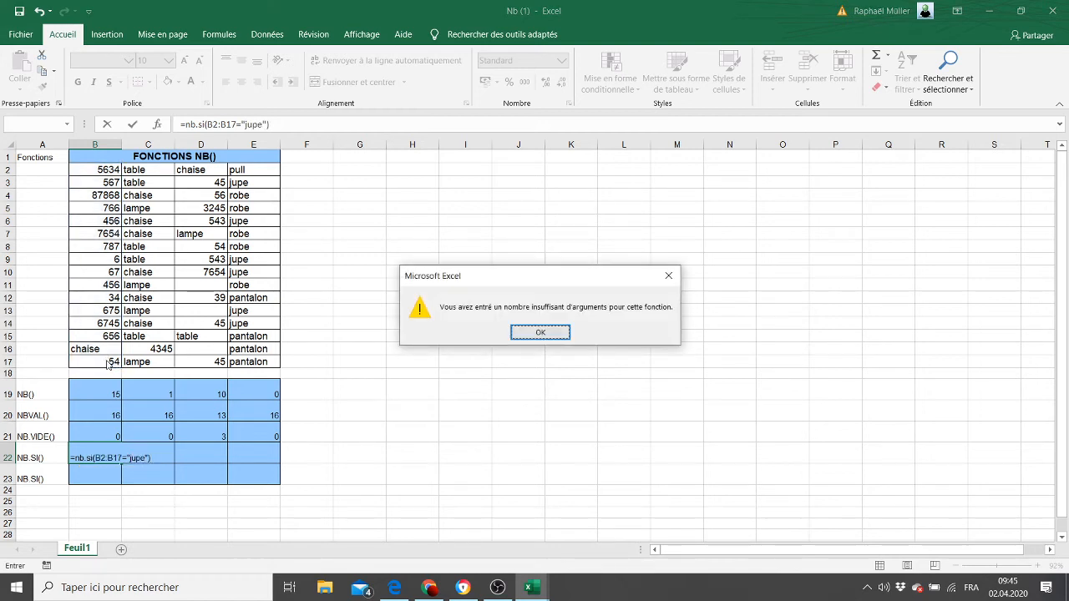
click(540, 332)
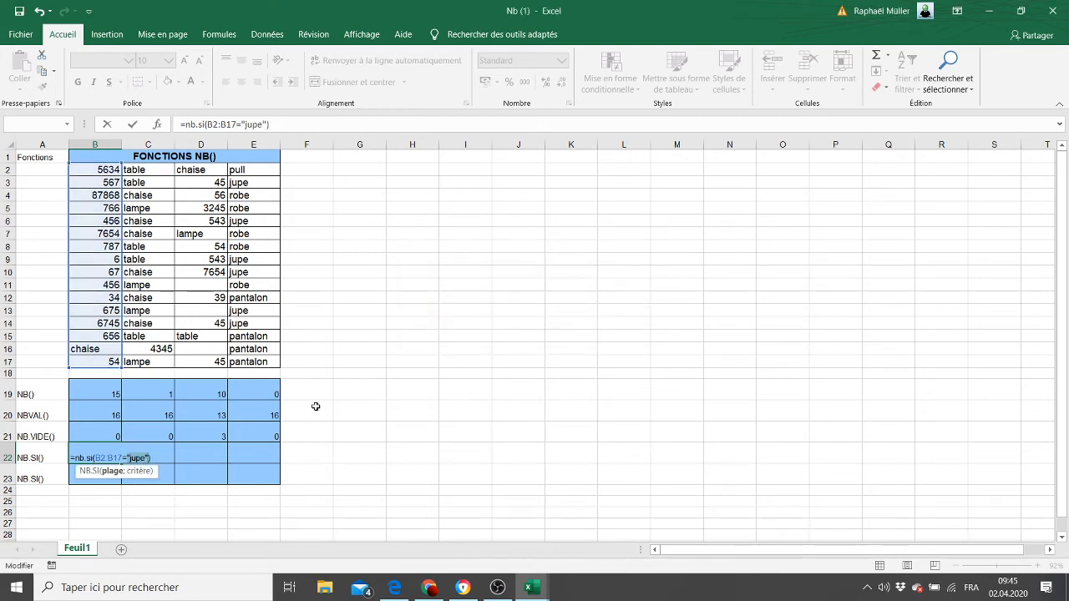
- Correct the formula in B22 to =NB.SI(B2:B17;"jupe"), copy it across to E22 and check the copied formula in E22
click(123, 459)
text(;)
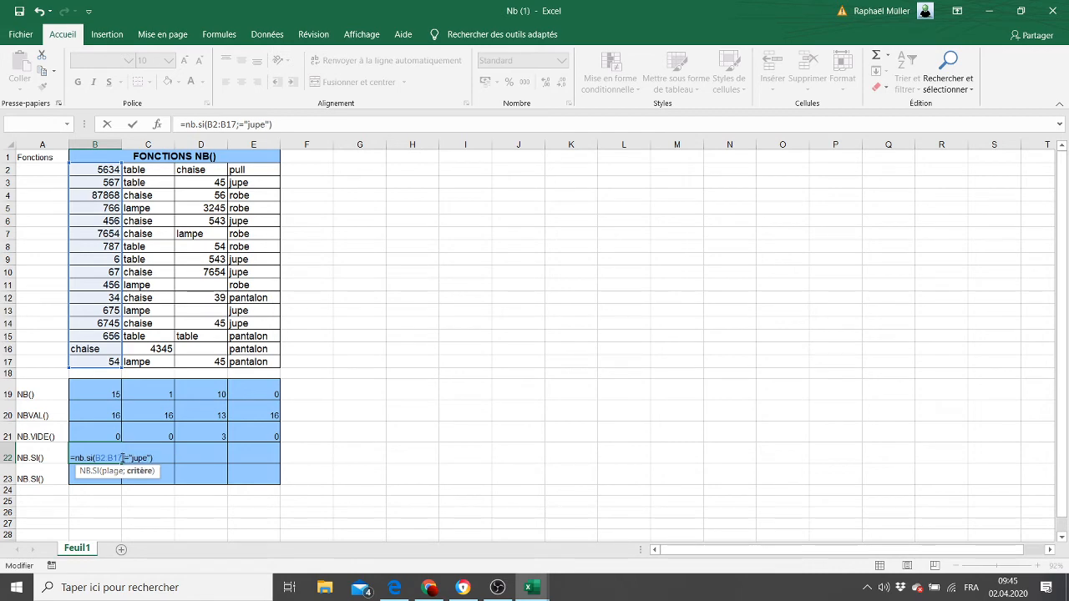
key(Return)
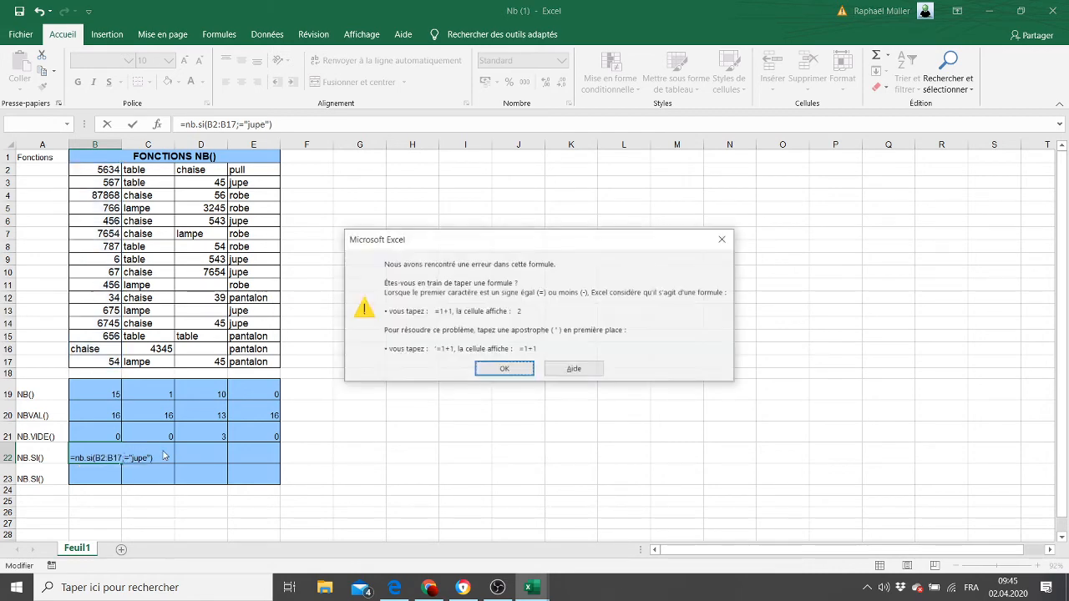
click(505, 370)
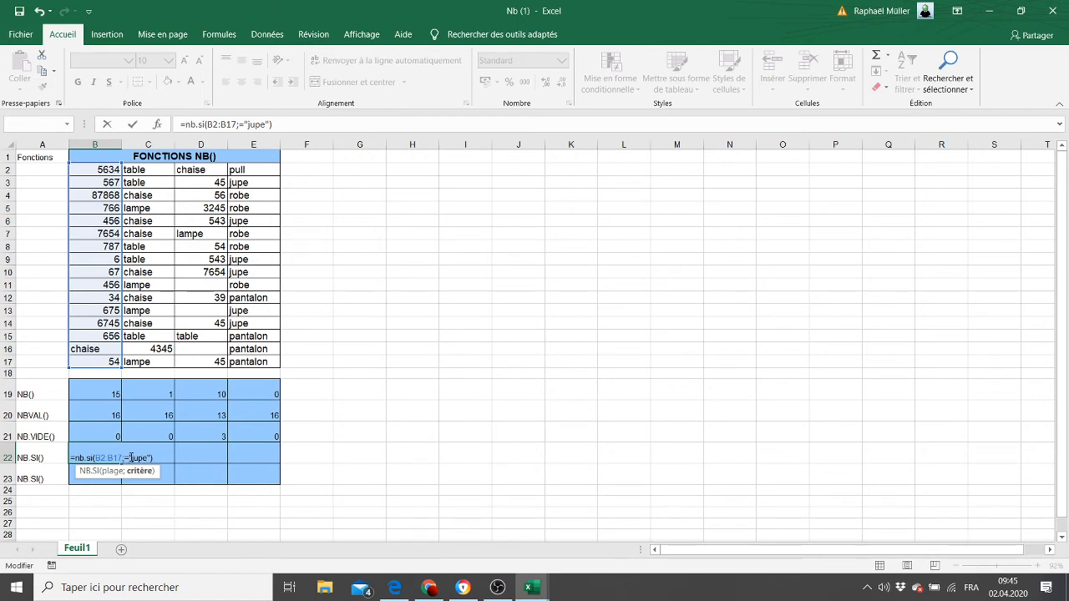
key(BackSpace)
key(BackSpace)
text(")
key(Return)
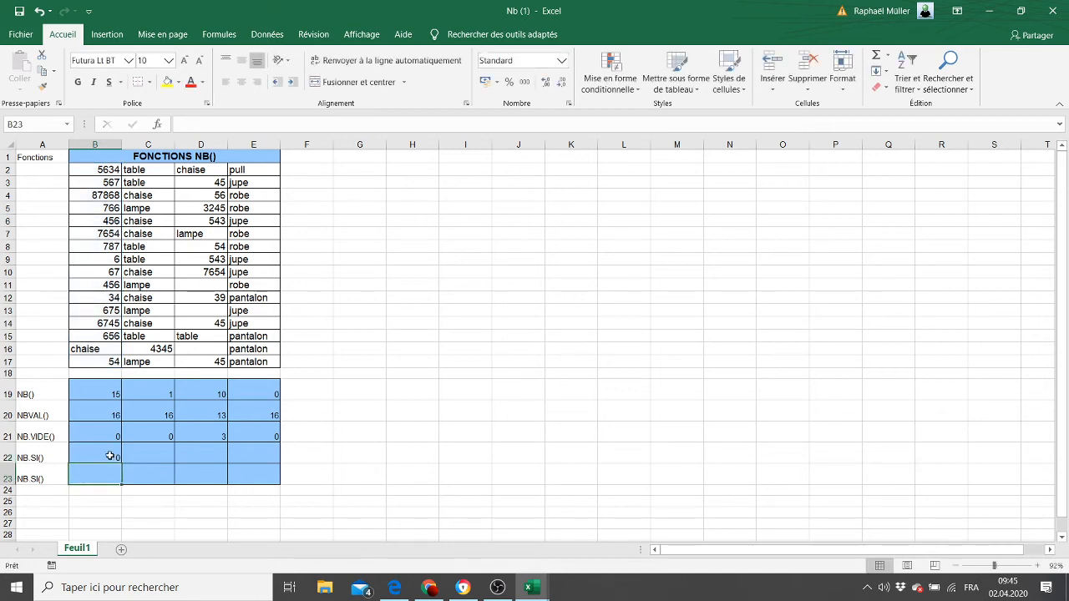
click(120, 459)
drag(122, 463, 303, 465)
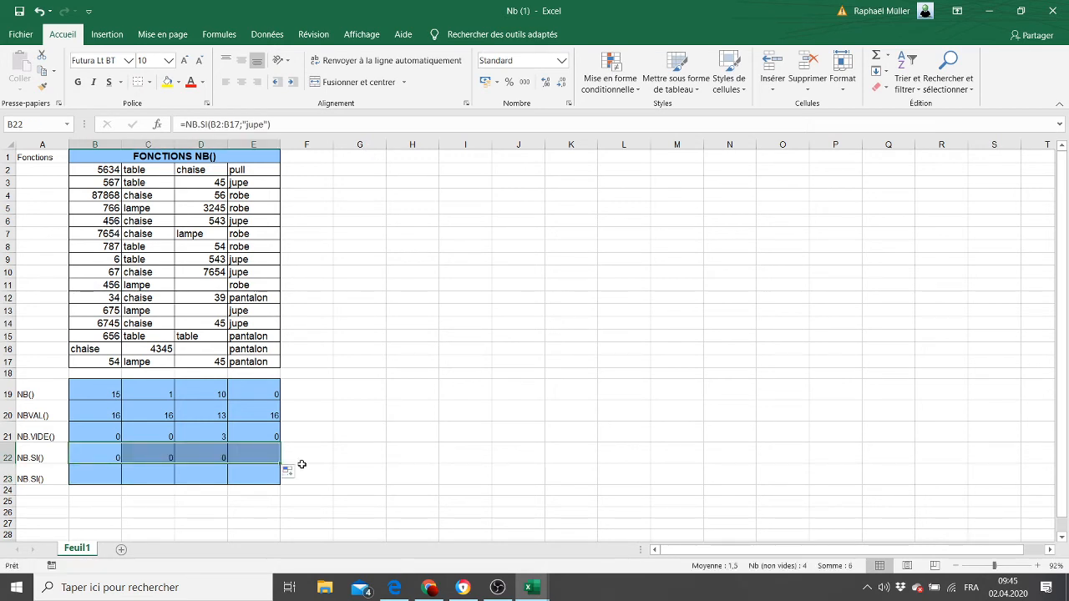
click(256, 457)
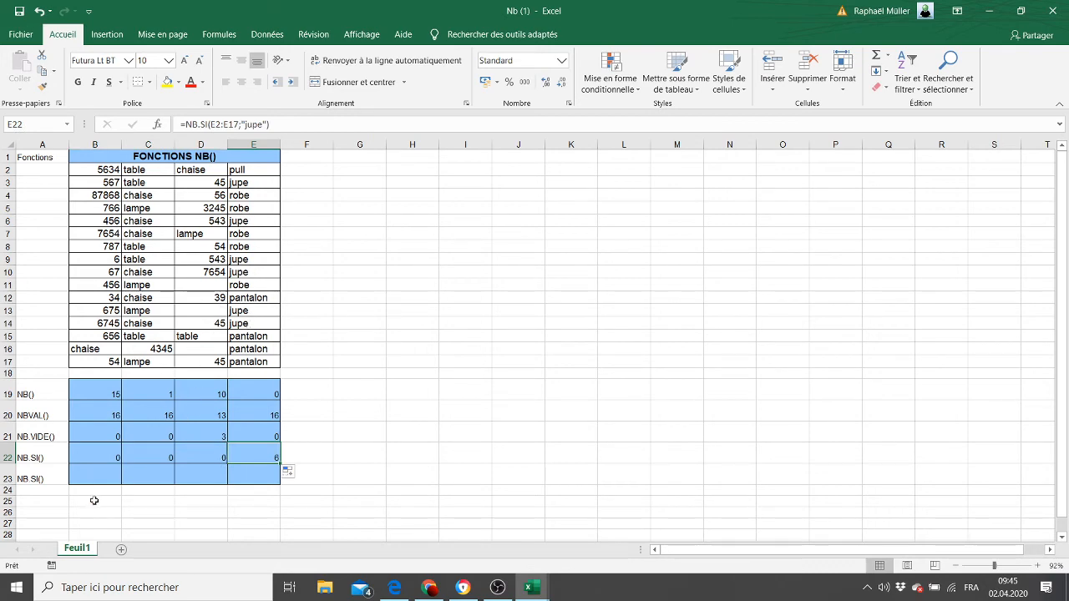
click(93, 455)
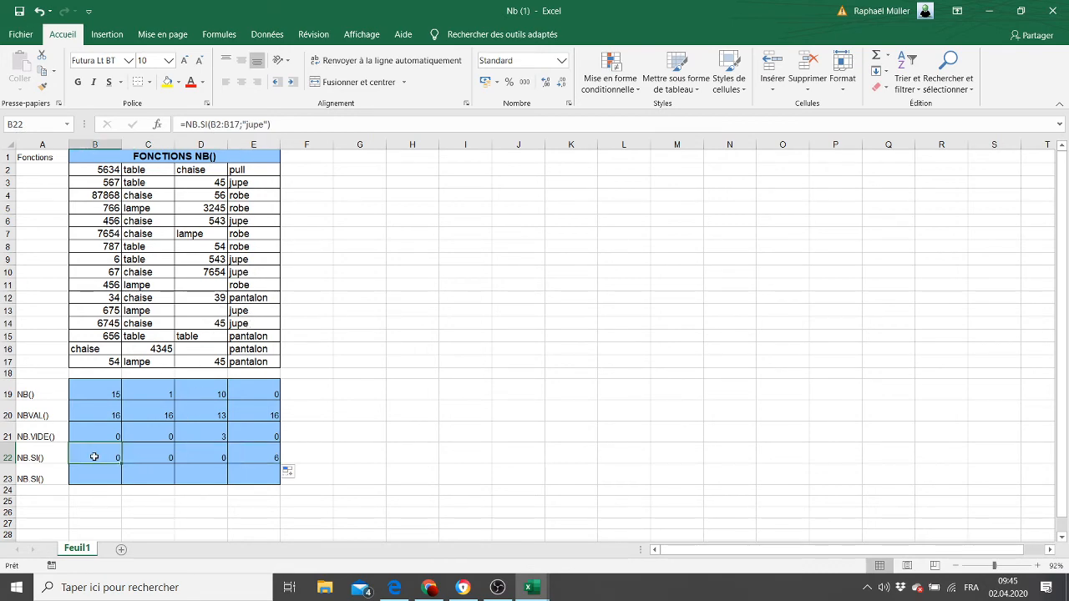
- After rereading the row 22 instruction in NB_ENO.docx, change the NB.SI criterion in B22 to 567 and copy the formula across to E22
key(alt+Tab)
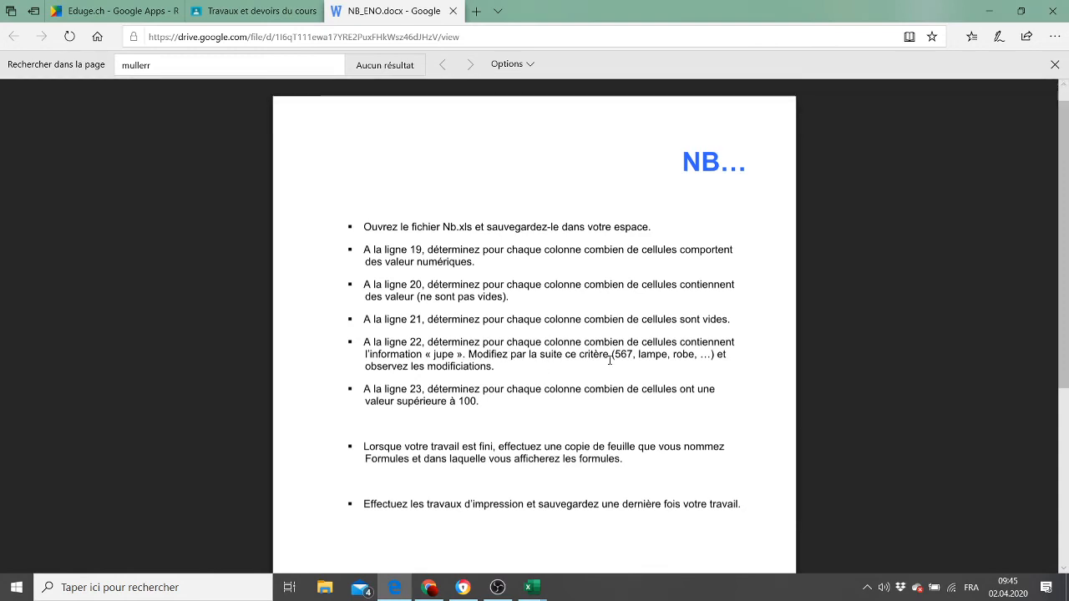
key(alt+Tab)
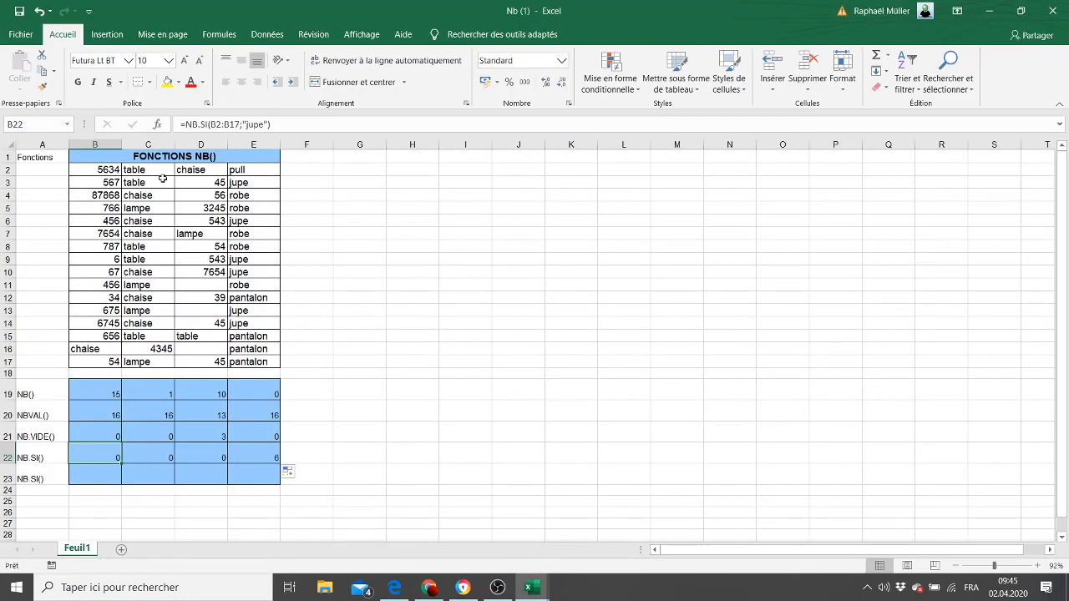
click(265, 122)
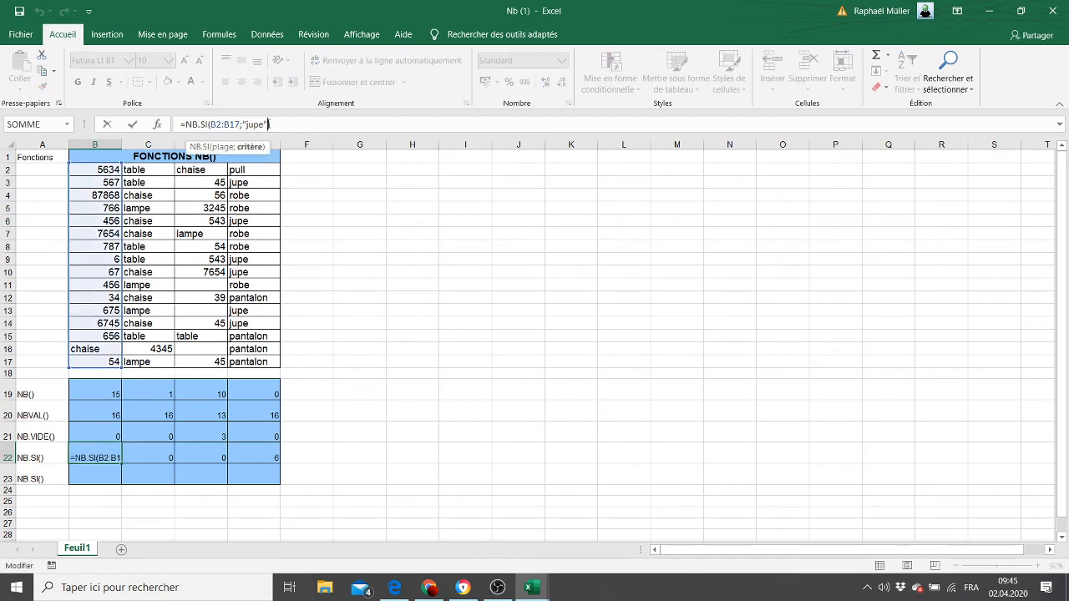
key(BackSpace)
key(BackSpace)
key(BackSpace)
key(BackSpace)
key(BackSpace)
key(BackSpace)
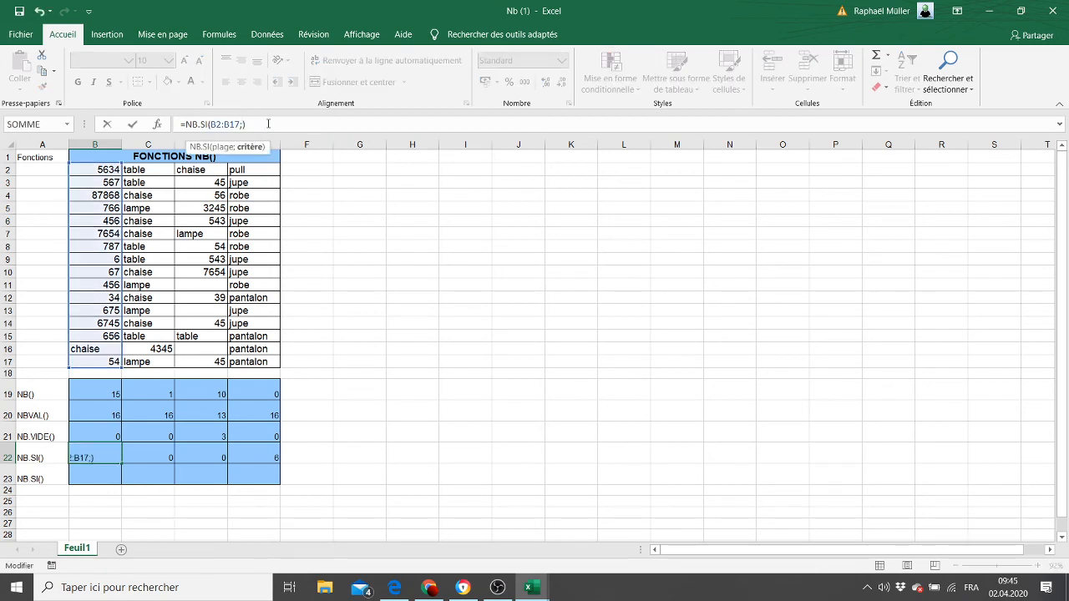
text(567)
key(Return)
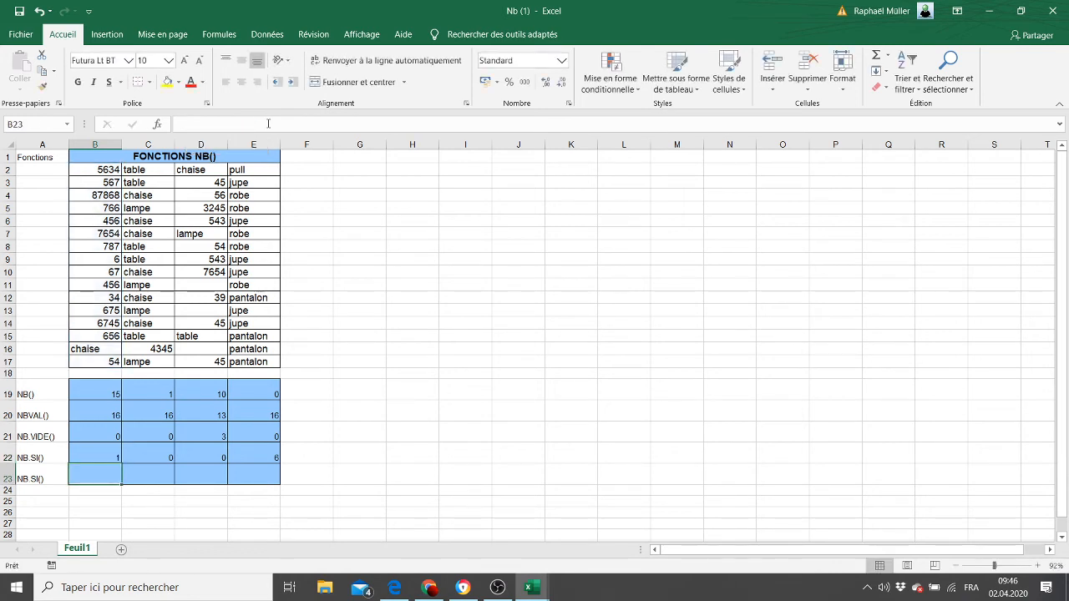
click(104, 456)
drag(122, 465, 271, 468)
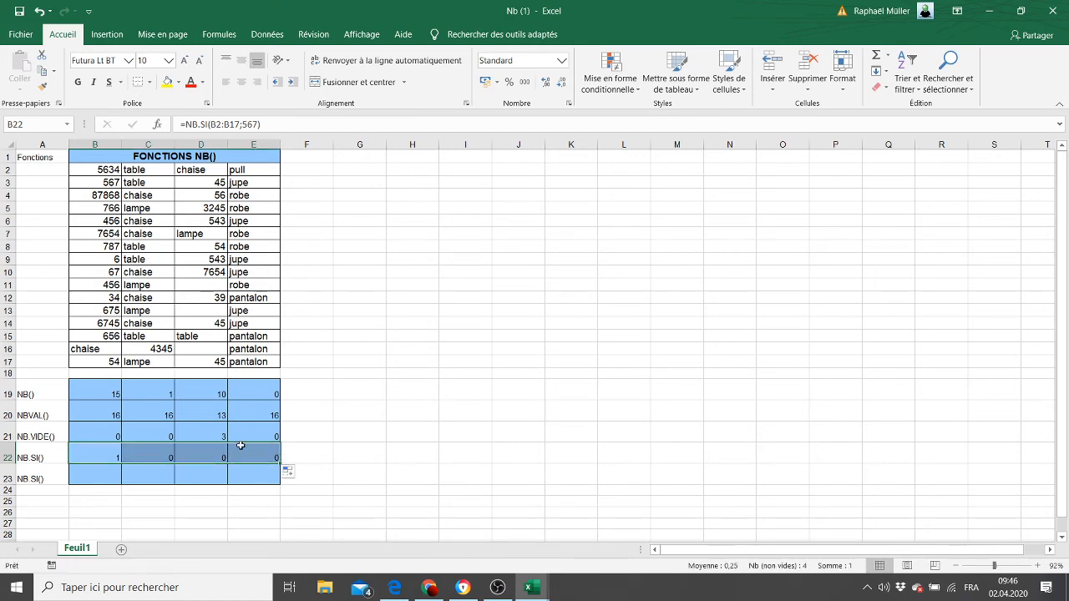
- After checking the suggested criteria in NB_ENO.docx, change the NB.SI criterion in B22 to "lampe" and copy the formula across to E22
click(103, 452)
key(alt+Tab)
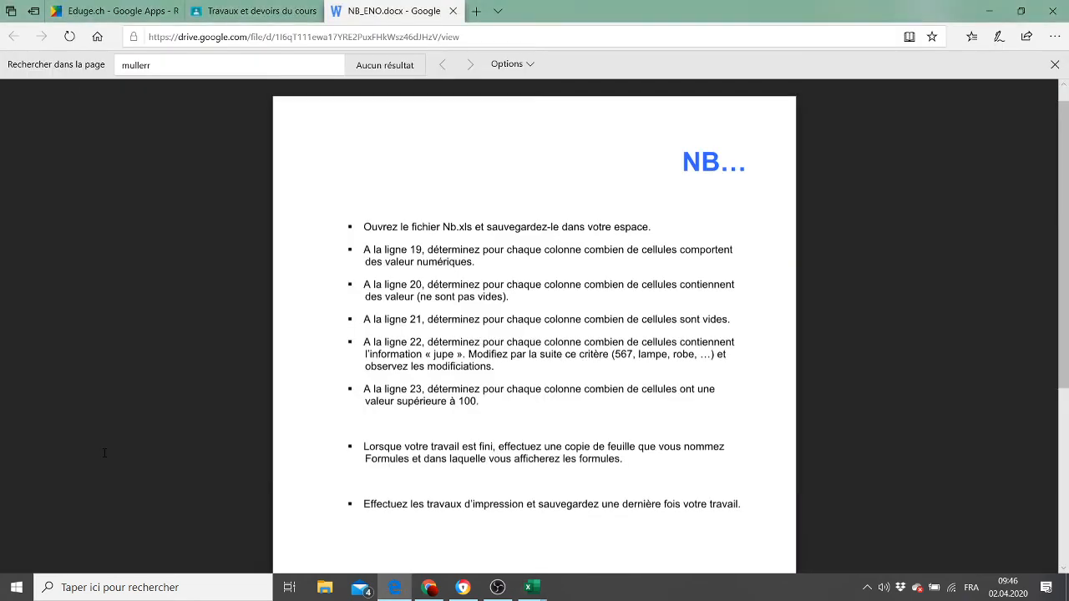
key(alt+Tab)
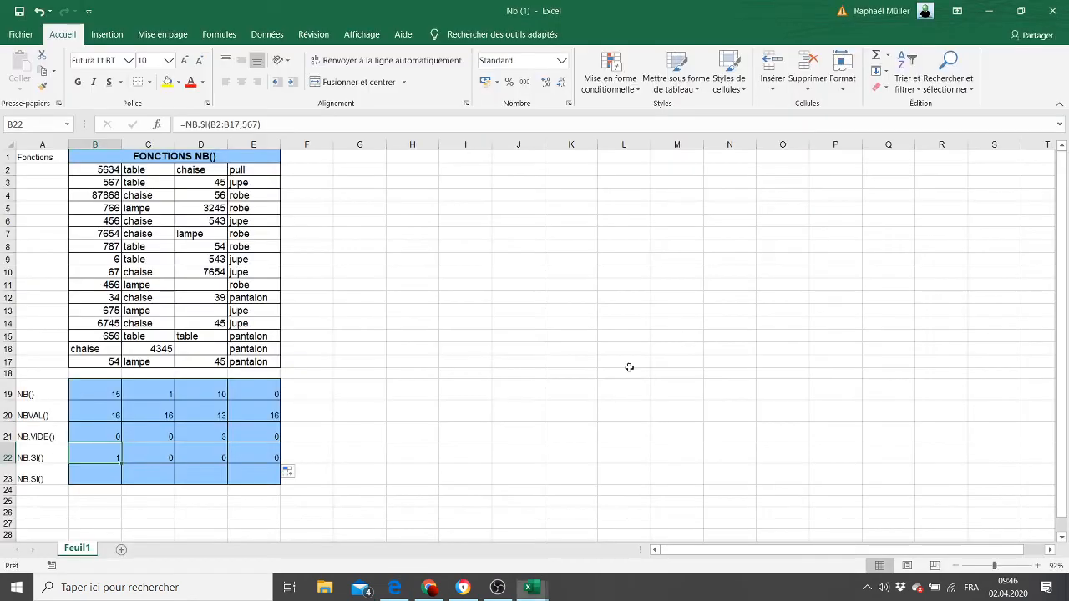
double_click(114, 459)
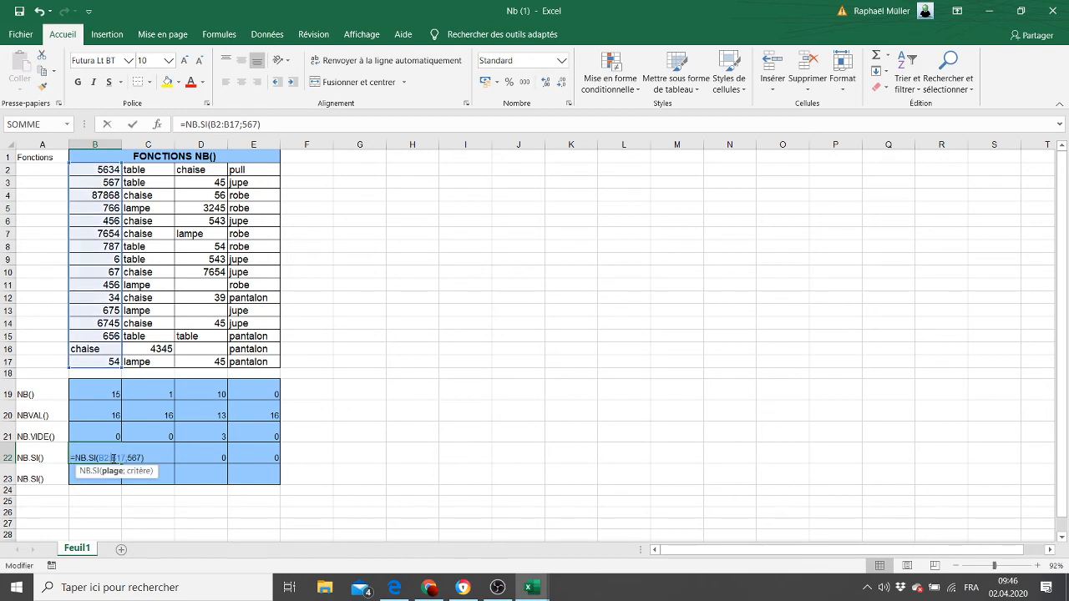
click(141, 457)
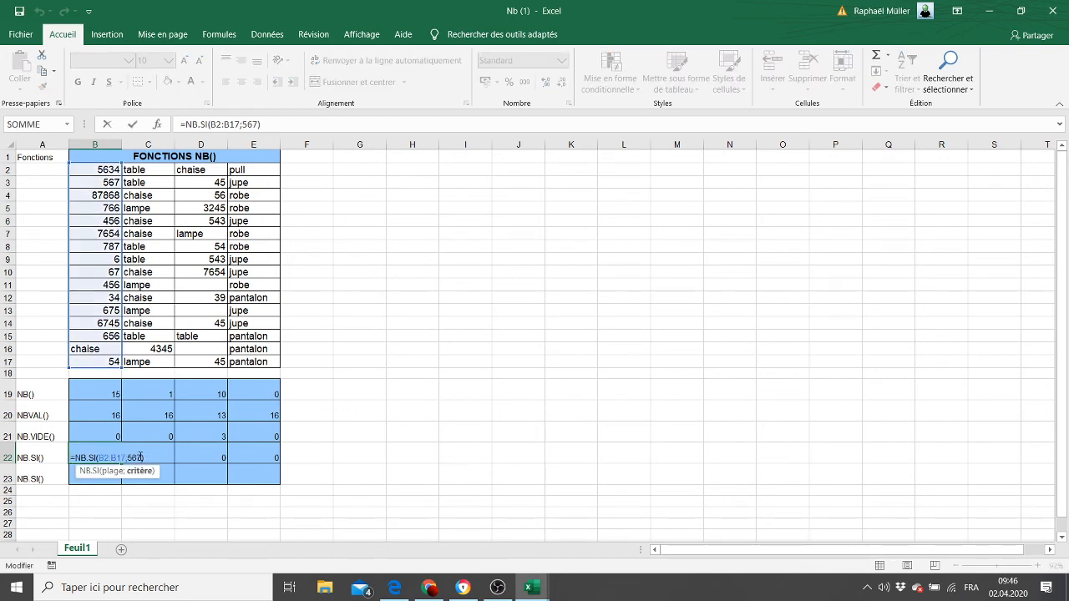
key(BackSpace)
key(BackSpace)
key(BackSpace)
text("lampe")
key(Return)
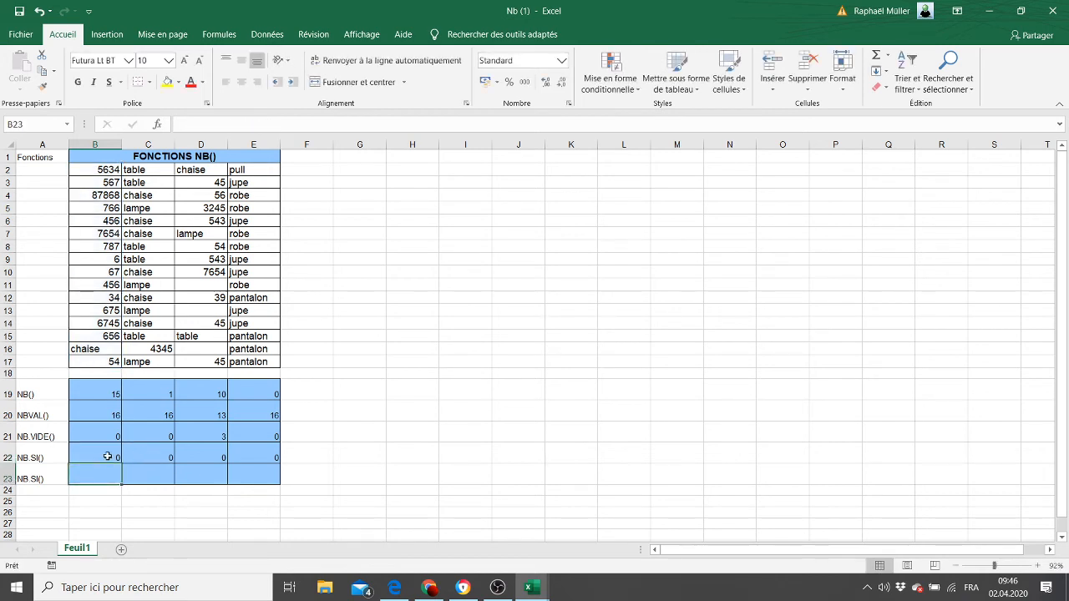
click(108, 456)
drag(122, 461, 277, 459)
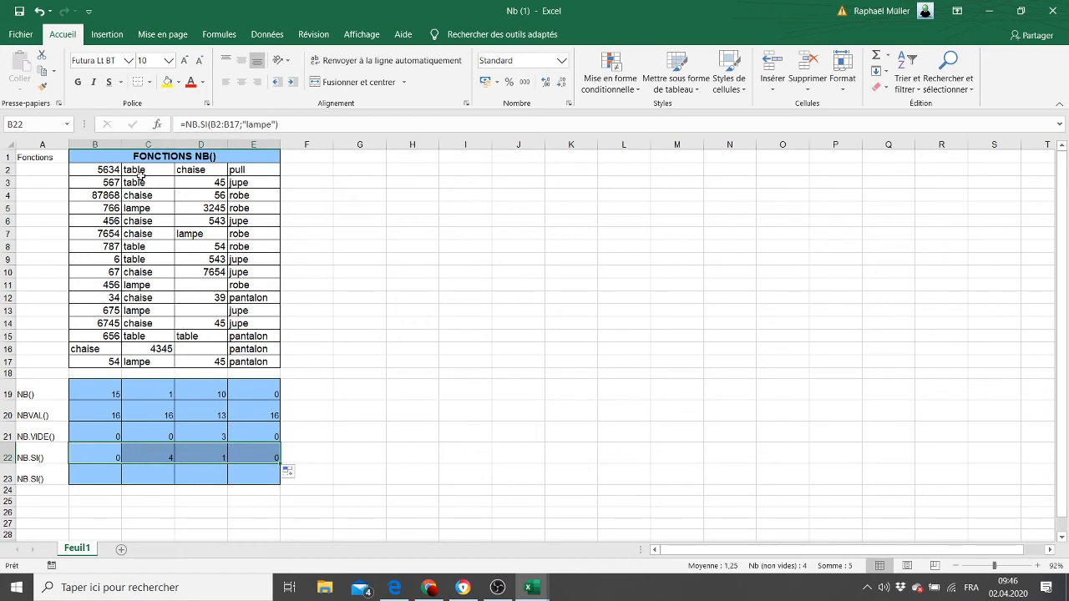
- After checking the row 23 instruction in NB_ENO.docx, enter =NB.SI(B2:B17;">100") in cell B23
click(98, 474)
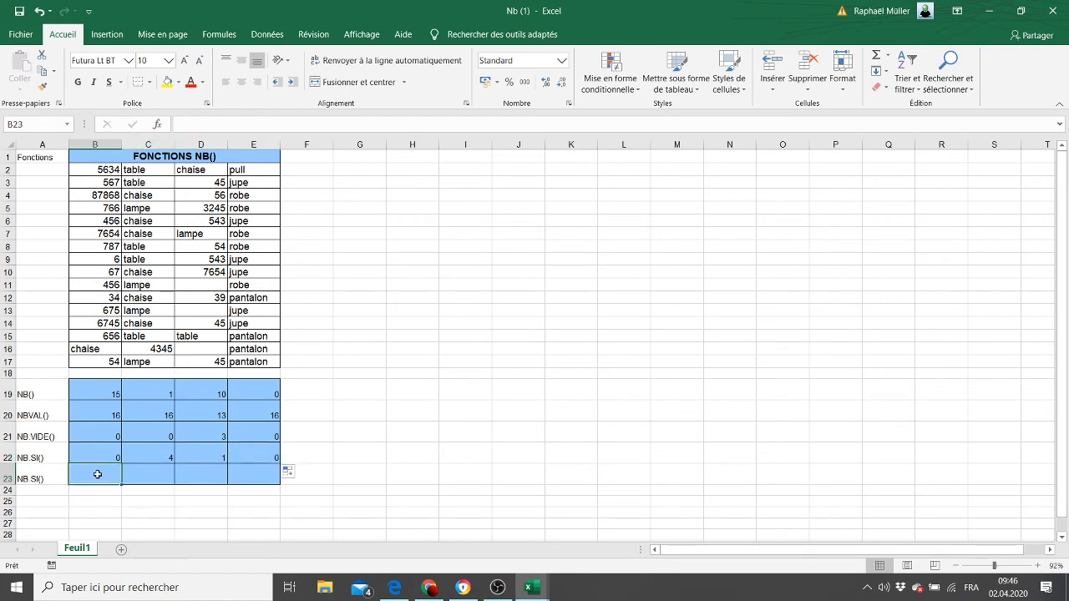
key(alt+Tab)
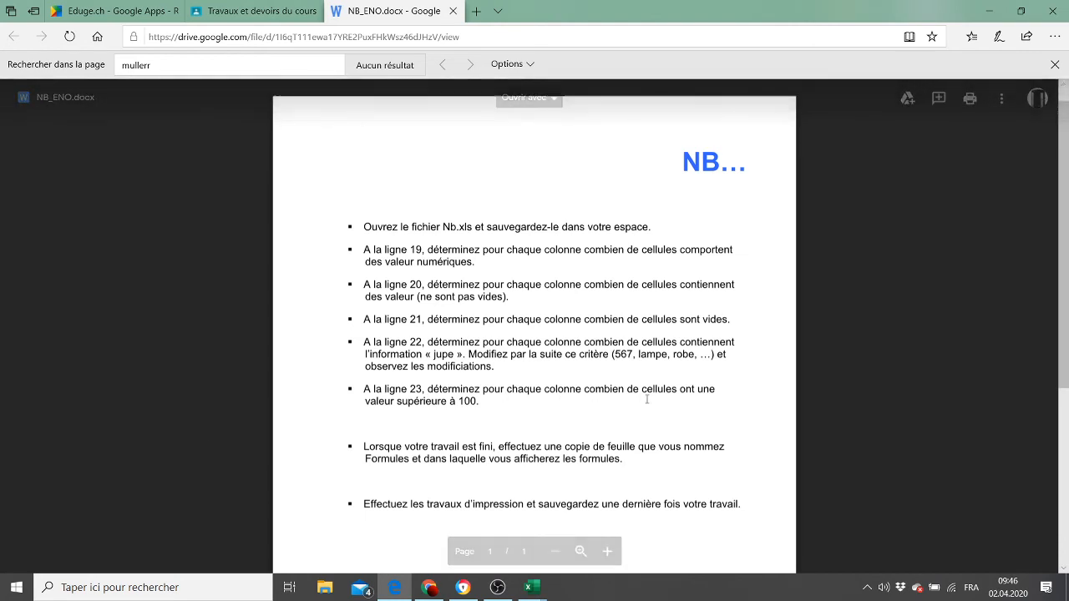
key(alt+Tab)
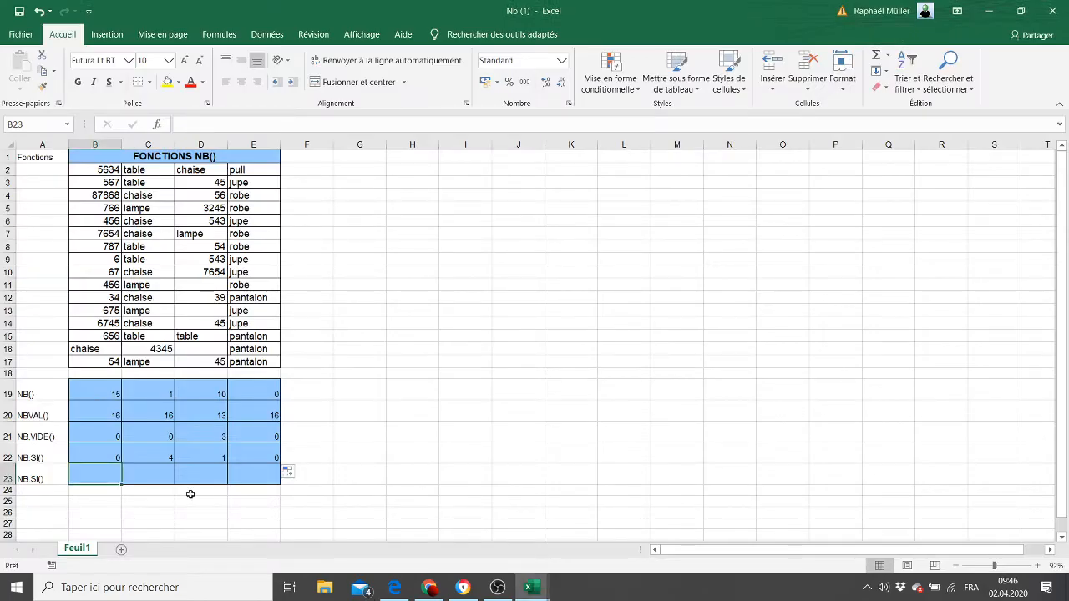
text(=)
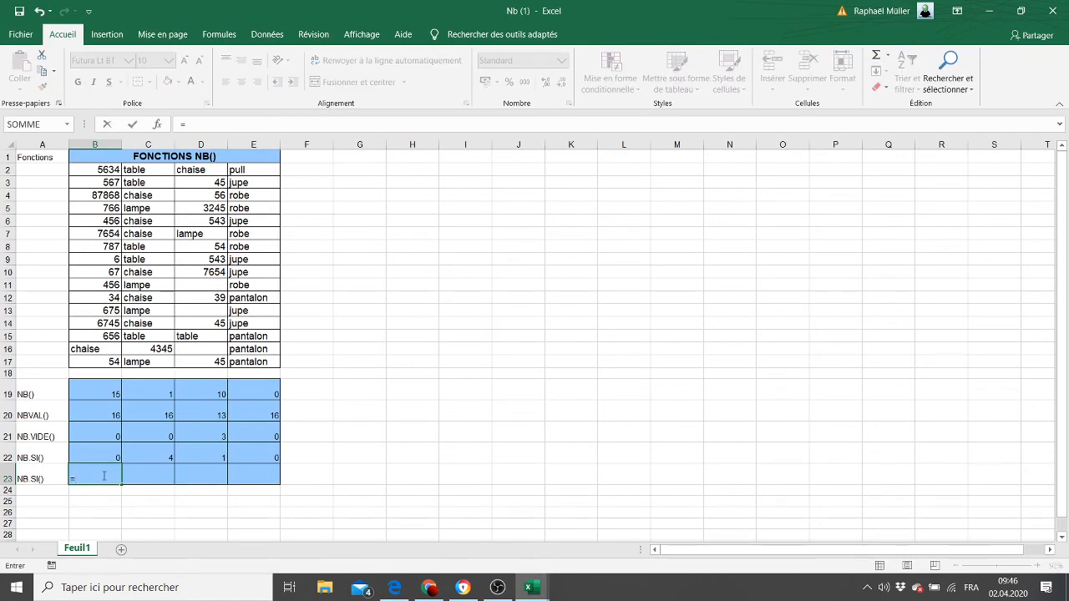
text(nb.si)
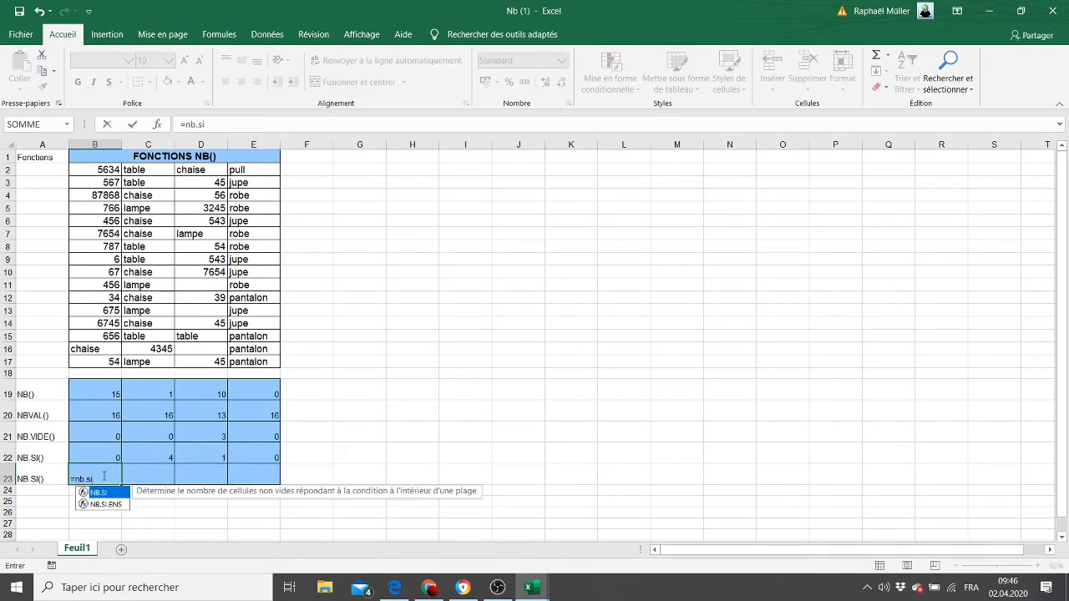
text(()
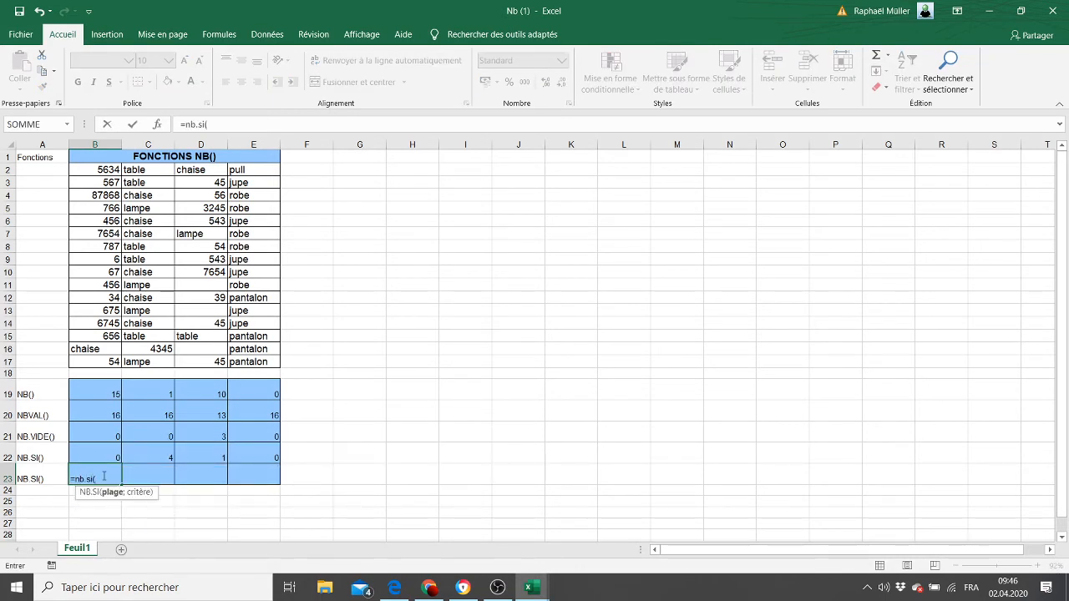
key(alt+Tab)
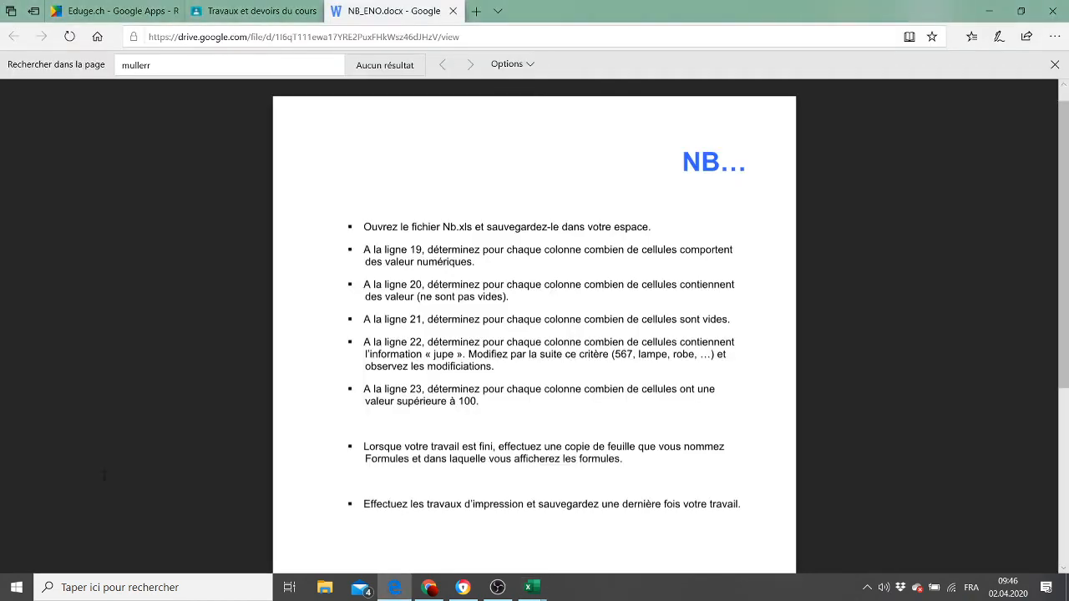
key(alt+Tab)
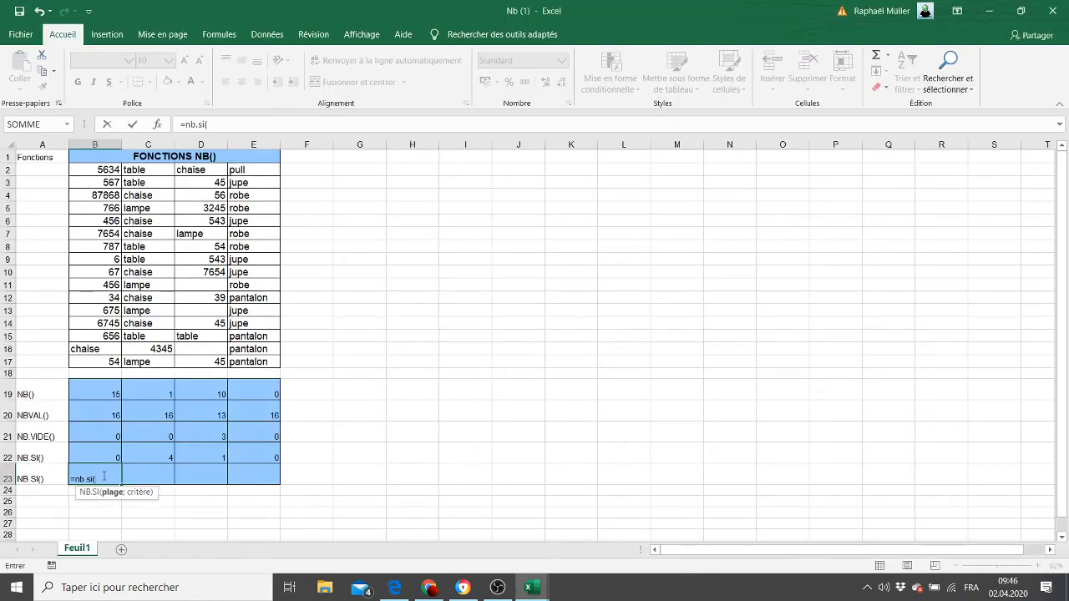
drag(107, 169, 110, 363)
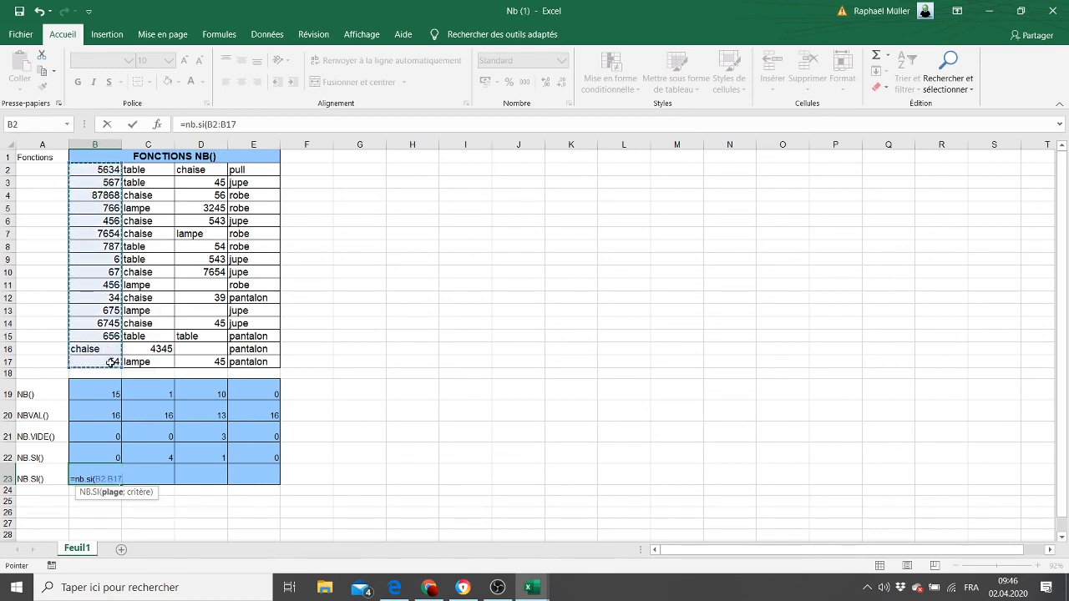
text(;)
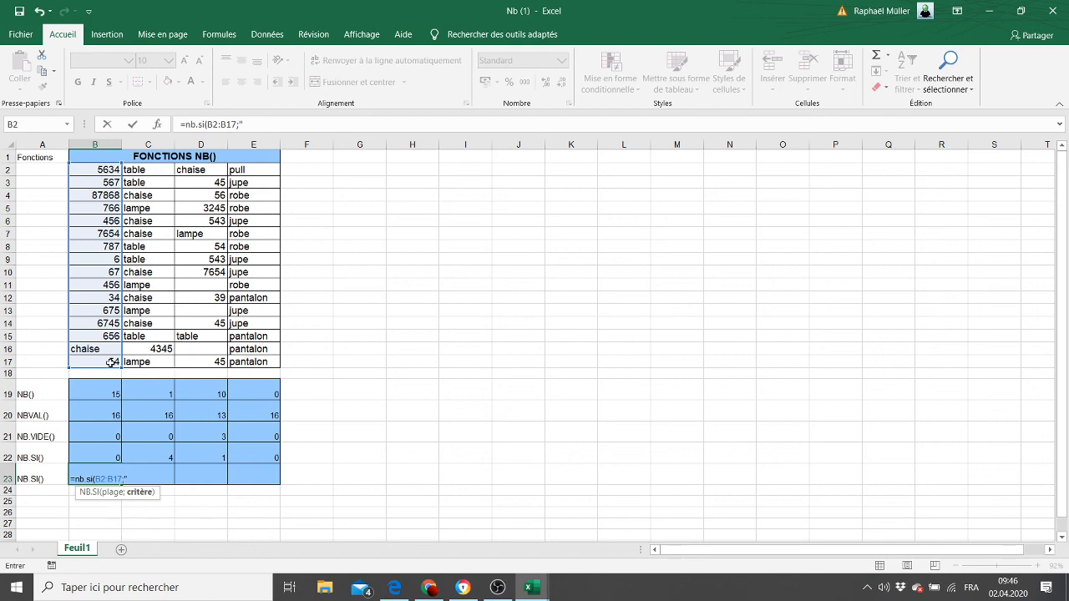
text(">100"))
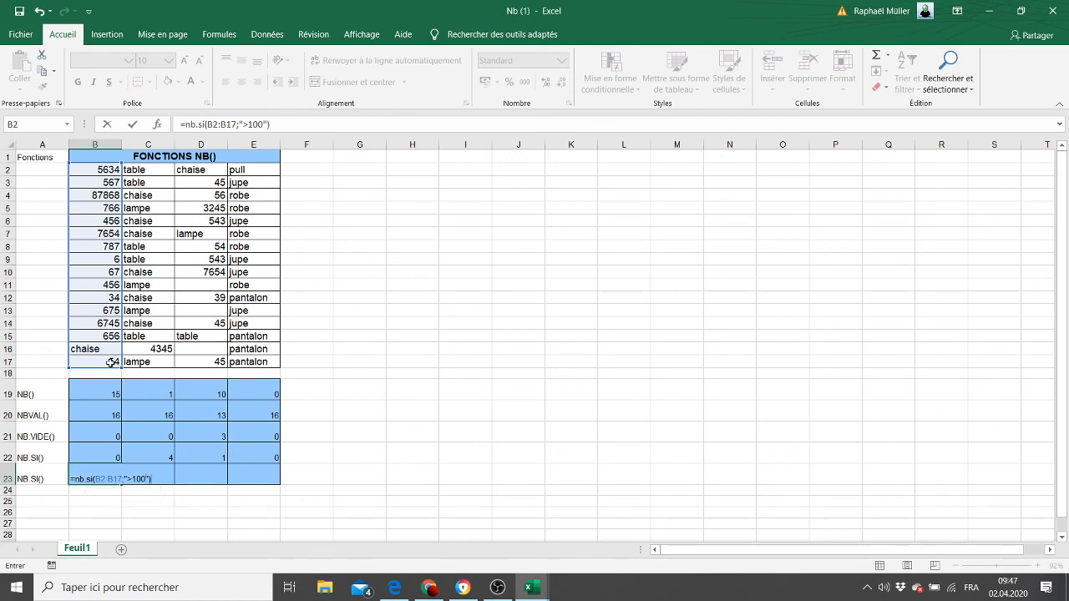
key(Return)
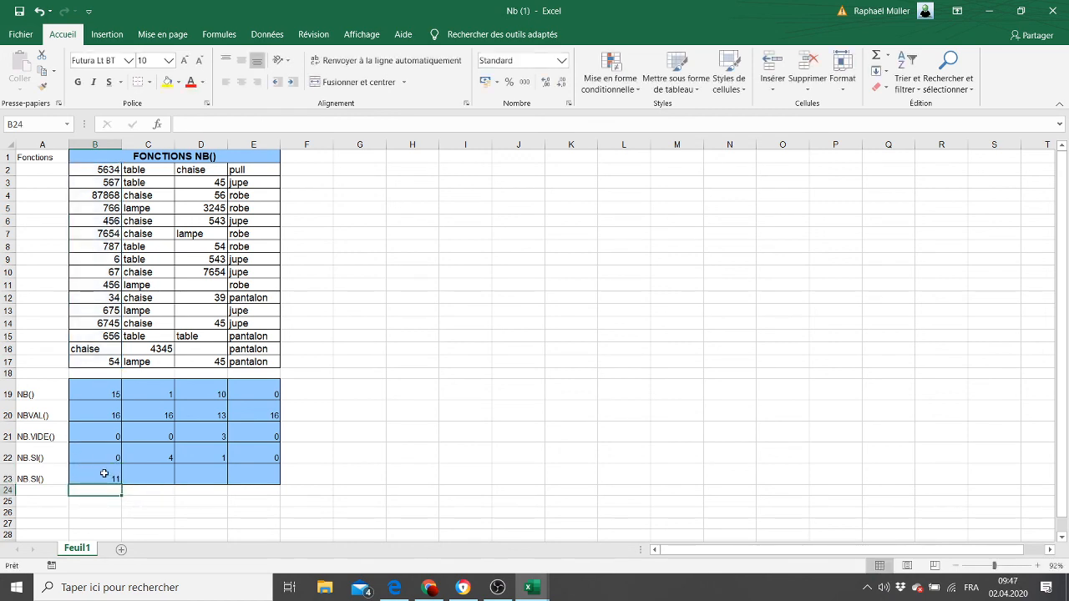
- Review the formula in B23, copy it across to E23 and deselect the row
click(104, 474)
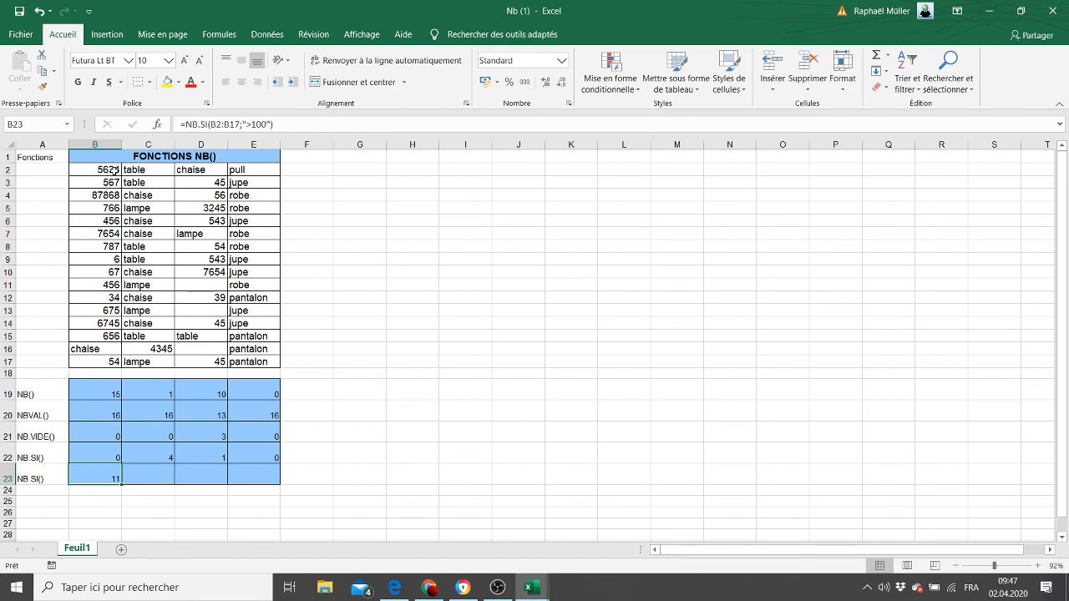
double_click(102, 473)
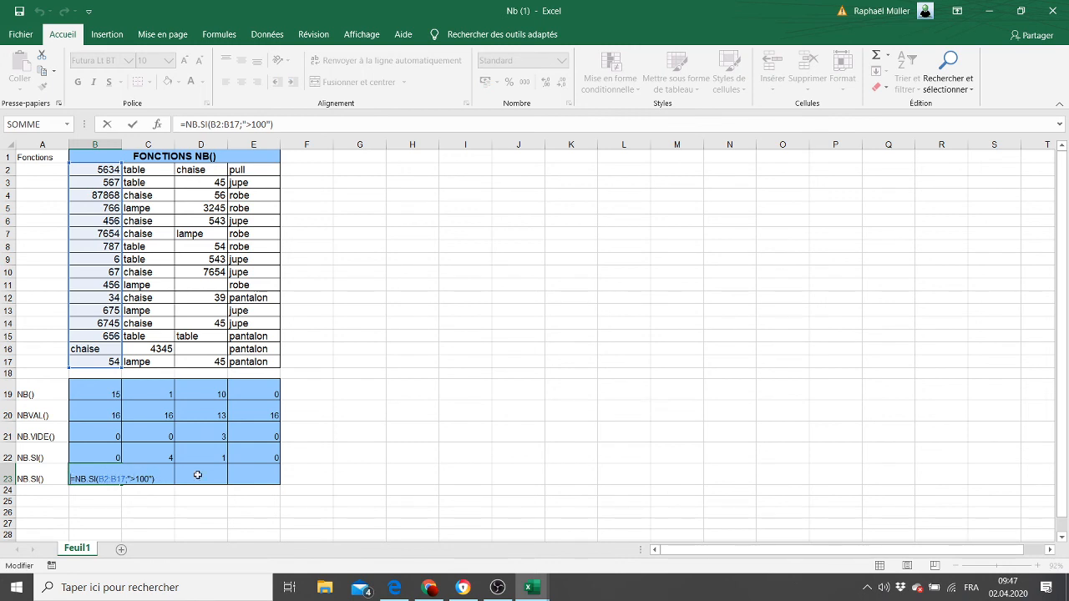
key(Return)
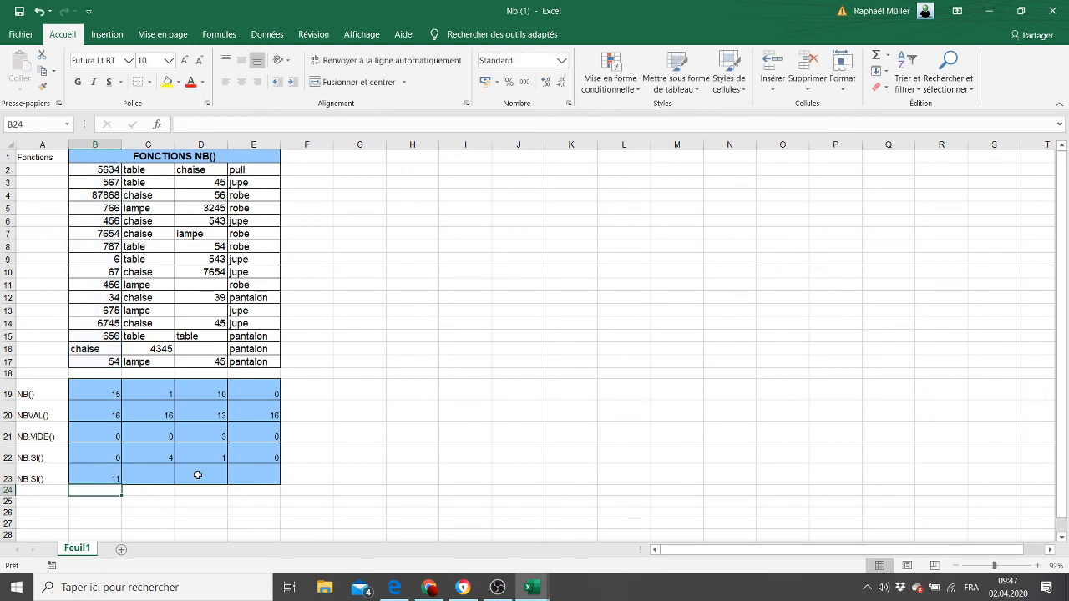
click(115, 478)
drag(123, 485, 278, 484)
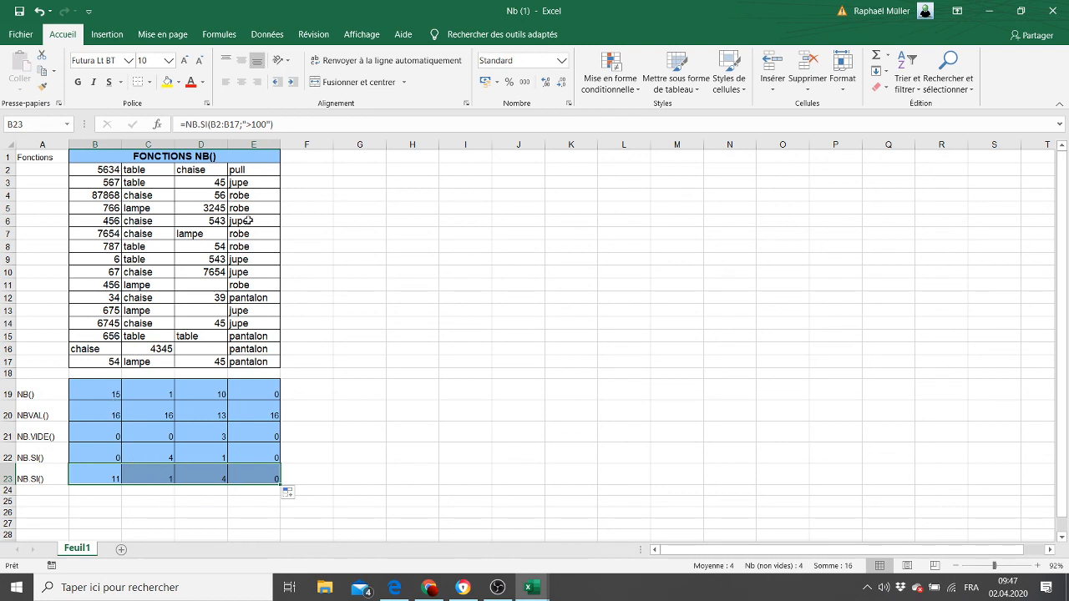
key(Tab)
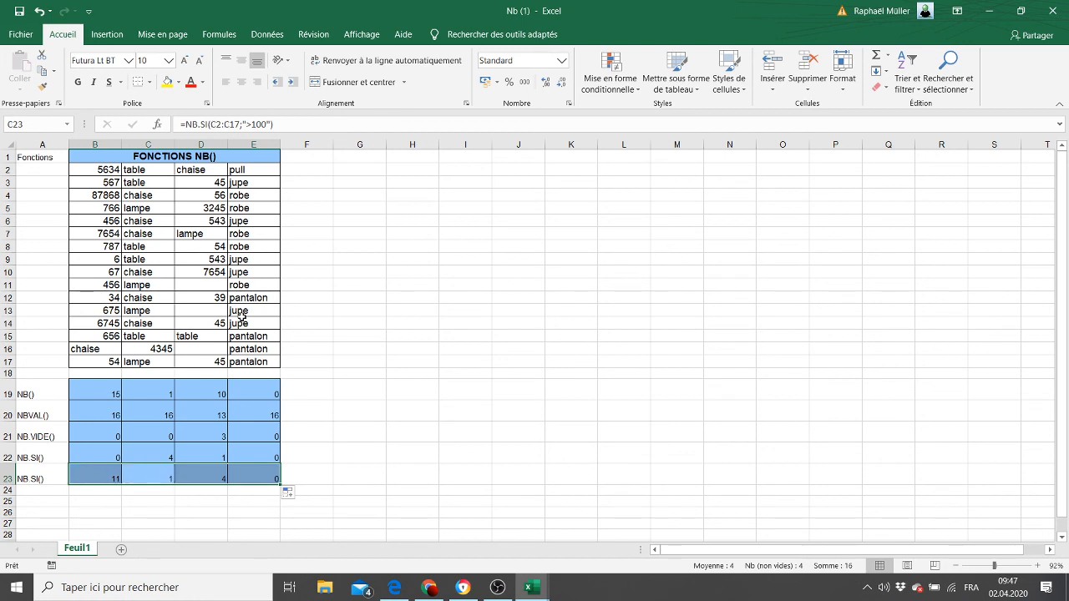
click(403, 146)
click(340, 269)
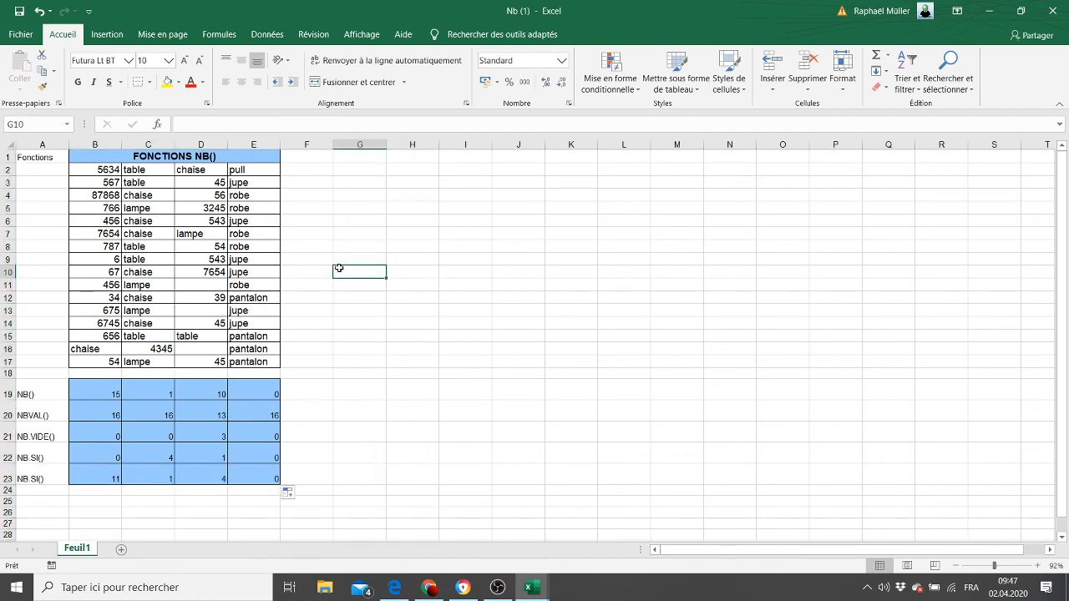